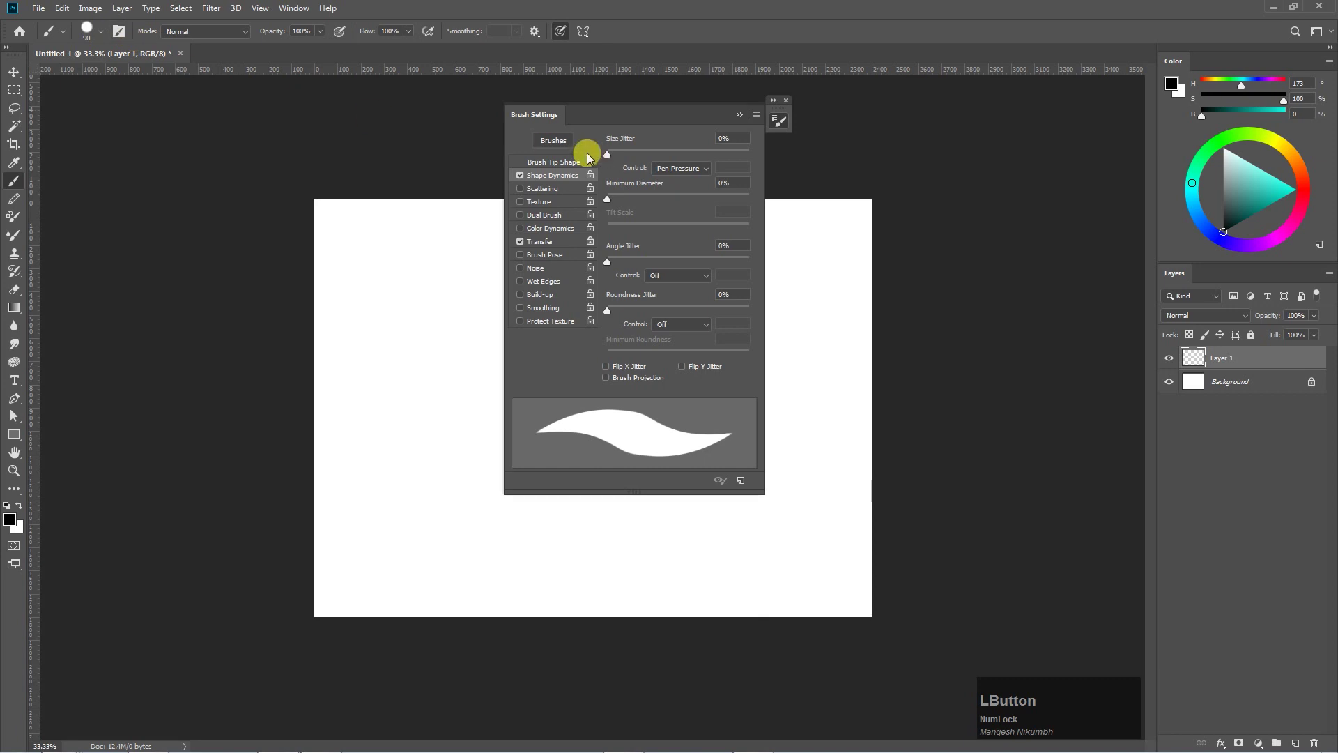
Flatten and slant the brush tip, and set Shape Dynamics to Pen Pressure with 9% size jitter, 15% minimum diameter and 5% angle jitter.
{"action": "left_click", "coordinate": [566, 162]}
{"action": "mouse_move", "coordinate": [732, 300]}
{"action": "left_mouse_down"}
{"action": "mouse_move", "coordinate": [722, 291]}
{"action": "mouse_move", "coordinate": [745, 285]}
{"action": "mouse_move", "coordinate": [743, 308]}
{"action": "left_mouse_up"}
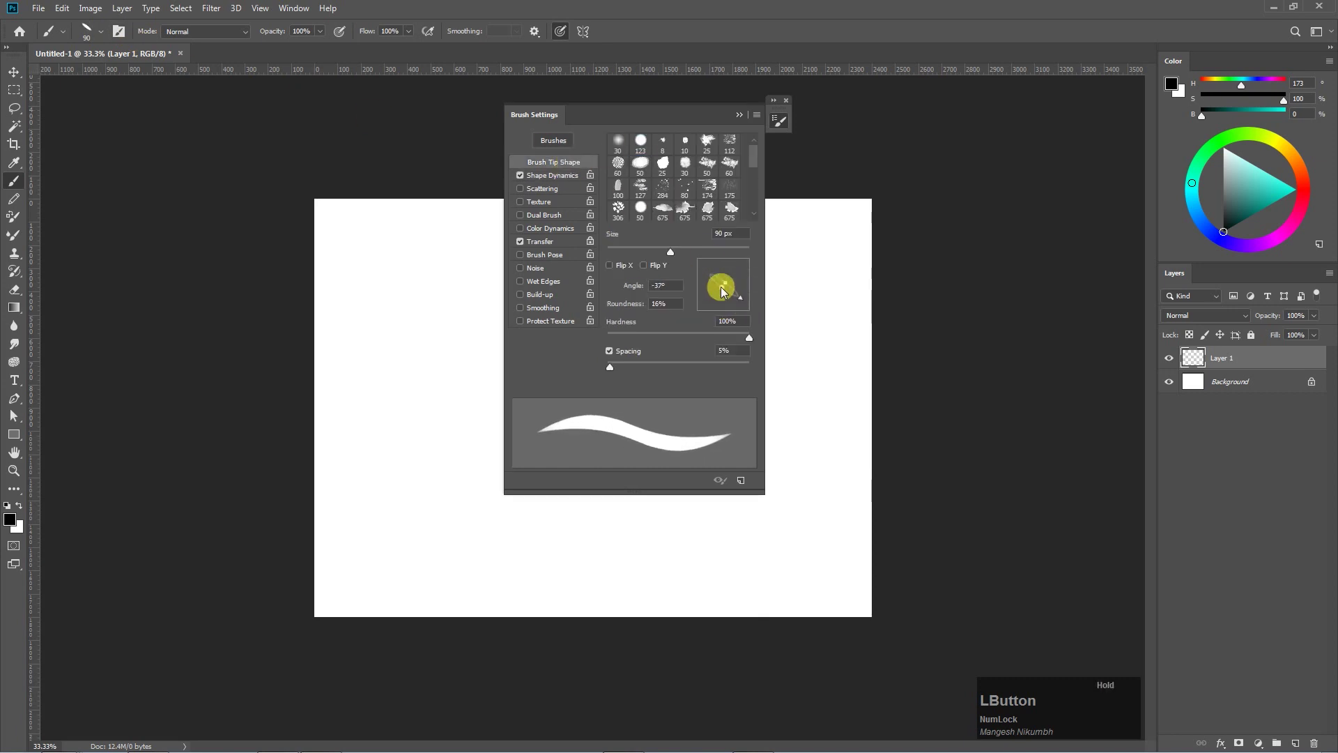
{"action": "left_click", "coordinate": [535, 180]}
{"action": "left_click", "coordinate": [682, 168]}
{"action": "left_click", "coordinate": [671, 197]}
{"action": "left_click_drag", "start_coordinate": [609, 261], "coordinate": [615, 263]}
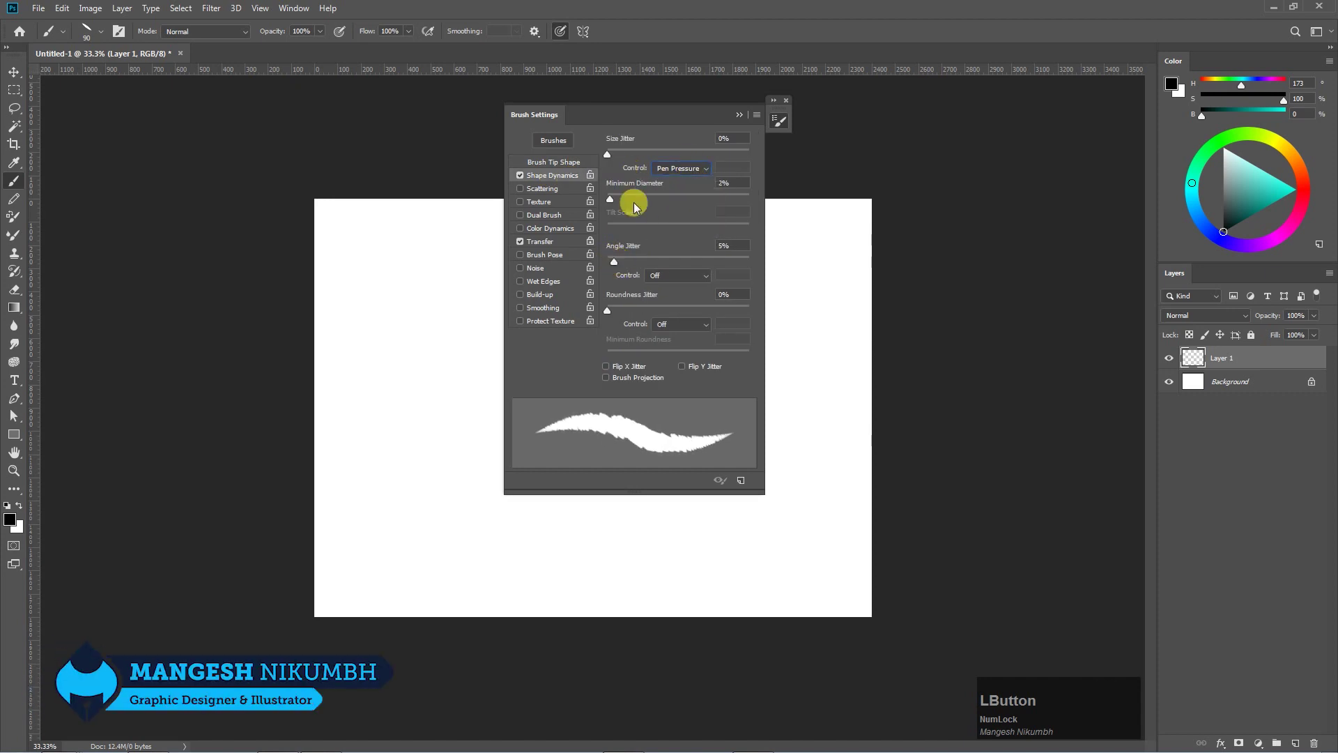
{"action": "mouse_move", "coordinate": [610, 155]}
{"action": "left_mouse_down"}
{"action": "mouse_move", "coordinate": [612, 200]}
{"action": "mouse_move", "coordinate": [629, 200]}
{"action": "left_mouse_up"}
Move the collapsed brush settings away from the canvas centre and try a horizontal test stroke.
{"action": "left_click", "coordinate": [739, 115]}
{"action": "left_click_drag", "start_coordinate": [778, 108], "coordinate": [886, 87]}
{"action": "left_click_drag", "start_coordinate": [395, 352], "coordinate": [631, 352]}
{"action": "key", "text": "ctrl+z"}
Set the brush's minimum diameter to 14% and angle jitter to 8%, and reshape the tip to about -61° with 20% roundness.
{"action": "left_click", "coordinate": [886, 99]}
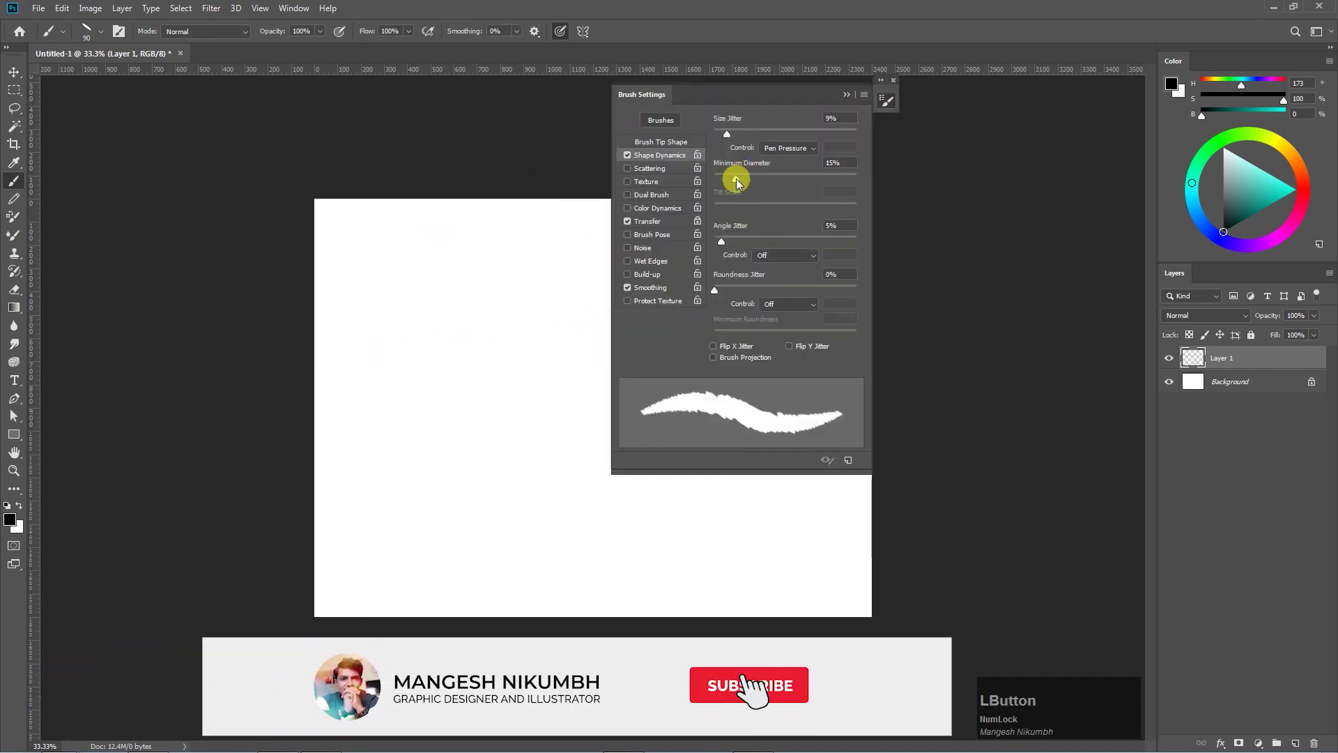
{"action": "left_click_drag", "start_coordinate": [736, 181], "coordinate": [734, 179]}
{"action": "left_click_drag", "start_coordinate": [722, 240], "coordinate": [728, 230]}
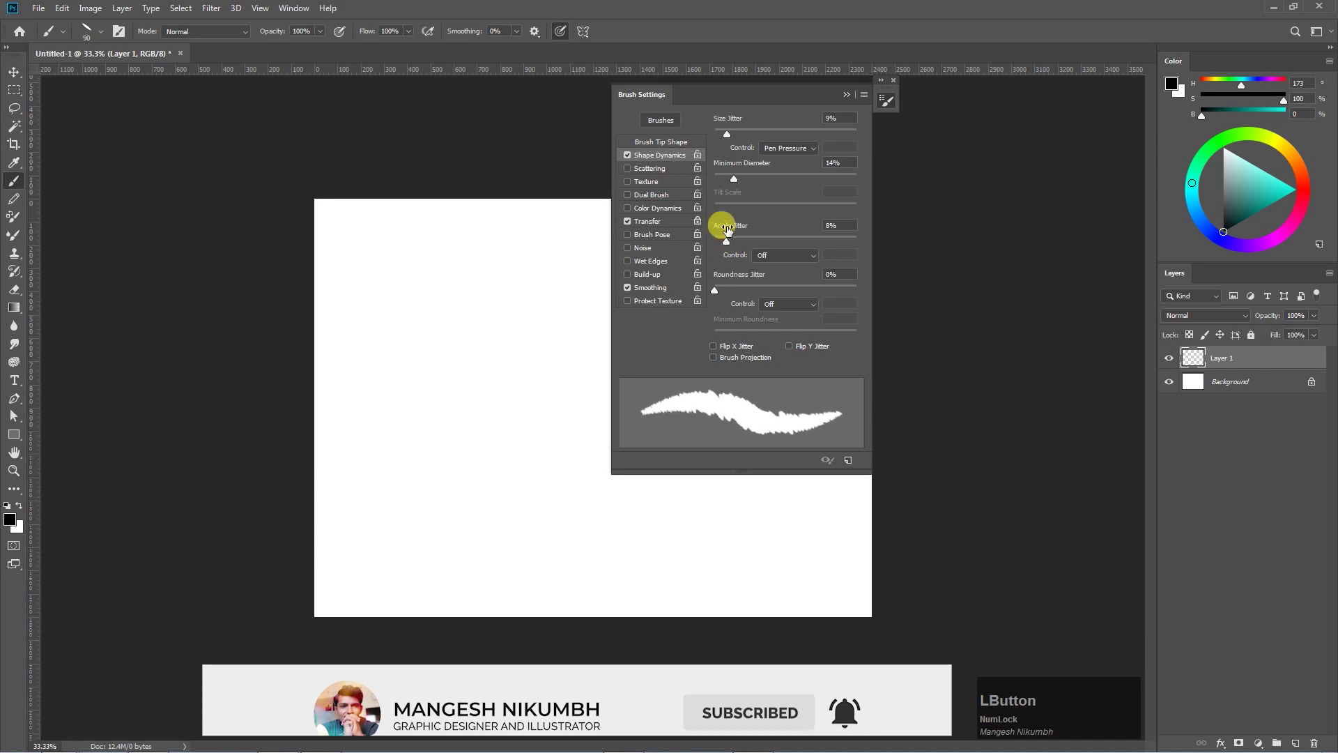
{"action": "left_click", "coordinate": [669, 143]}
{"action": "left_click_drag", "start_coordinate": [848, 277], "coordinate": [844, 289]}
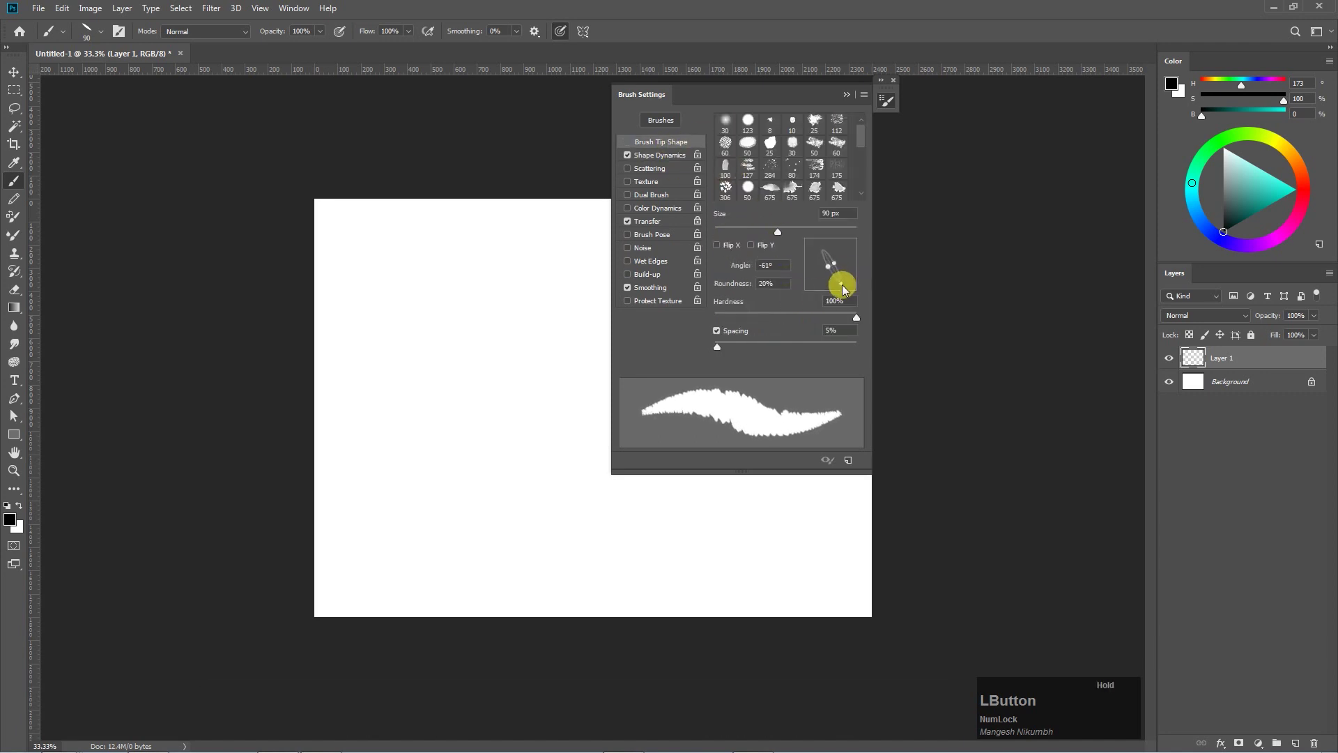
Set the brush's minimum diameter to 11%, size jitter to 4% and angle jitter to 2%, and collapse the brush settings.
{"action": "left_click", "coordinate": [693, 160]}
{"action": "left_click_drag", "start_coordinate": [732, 179], "coordinate": [731, 182]}
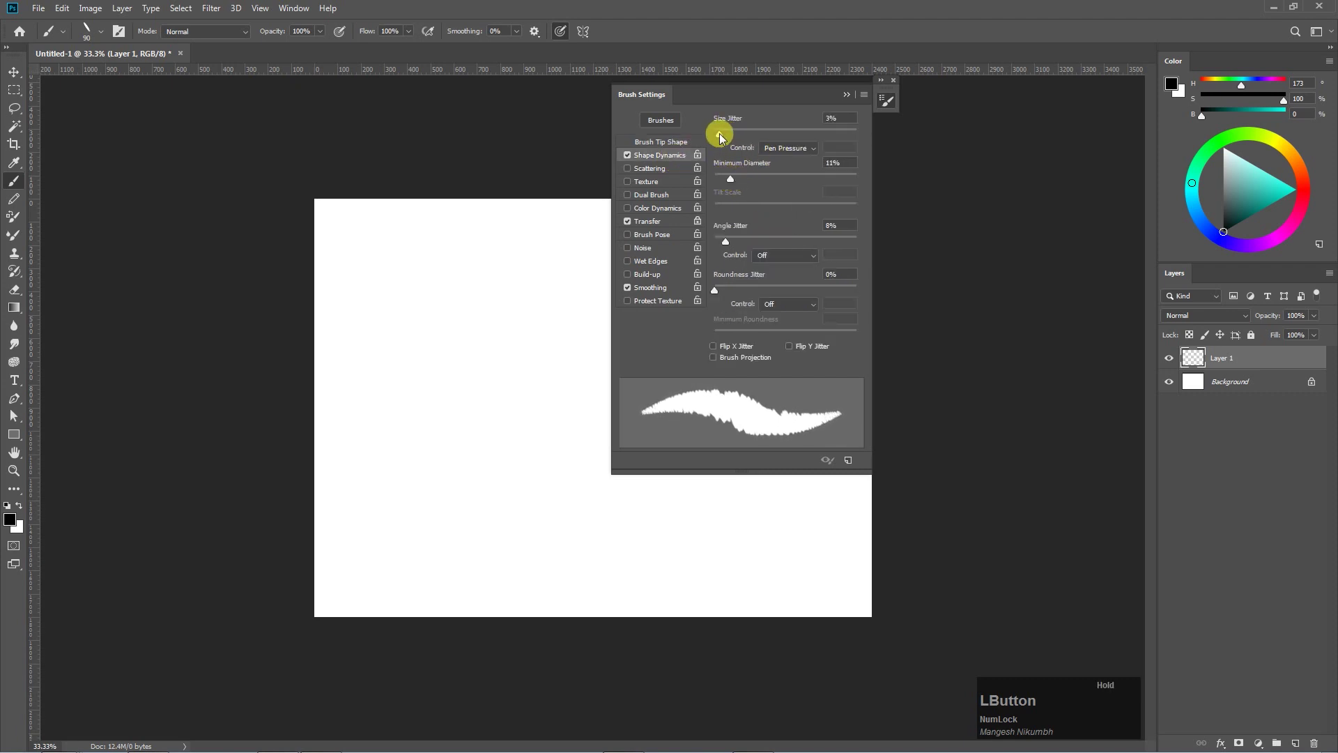
{"action": "left_click_drag", "start_coordinate": [726, 240], "coordinate": [717, 239]}
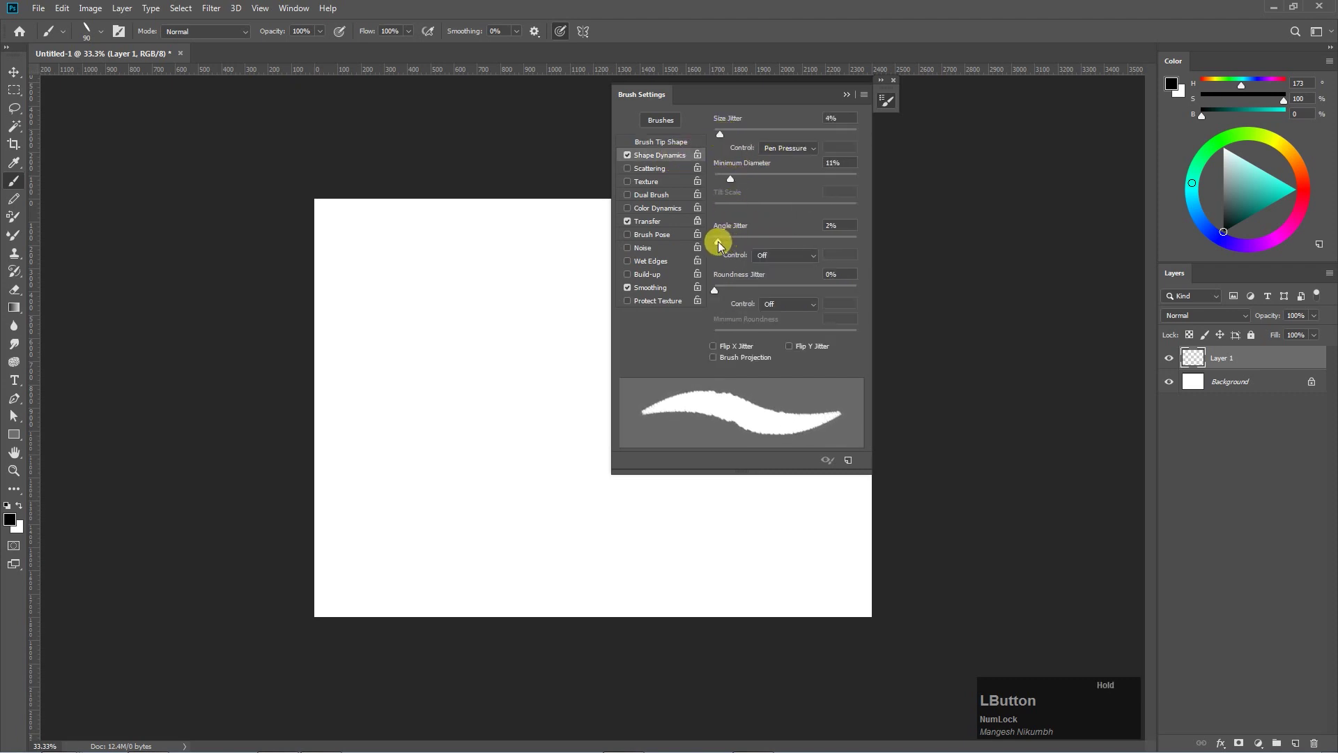
{"action": "left_click", "coordinate": [847, 94]}
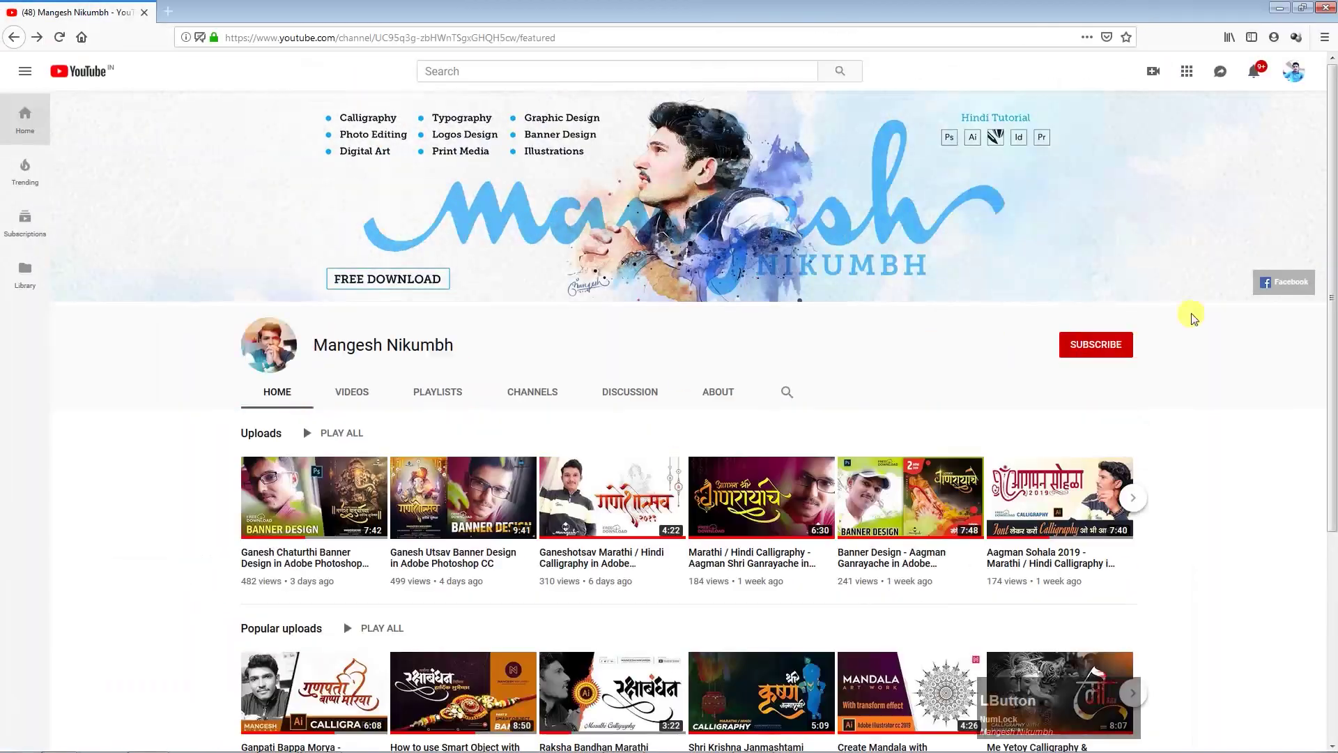
Browse the YouTube channel's videos and playlists in the browser and subscribe to the channel.
{"action": "mouse_move", "coordinate": [1331, 220]}
{"action": "left_mouse_down"}
{"action": "mouse_move", "coordinate": [1328, 322]}
{"action": "mouse_move", "coordinate": [1328, 212]}
{"action": "left_mouse_up"}
{"action": "left_click", "coordinate": [362, 399]}
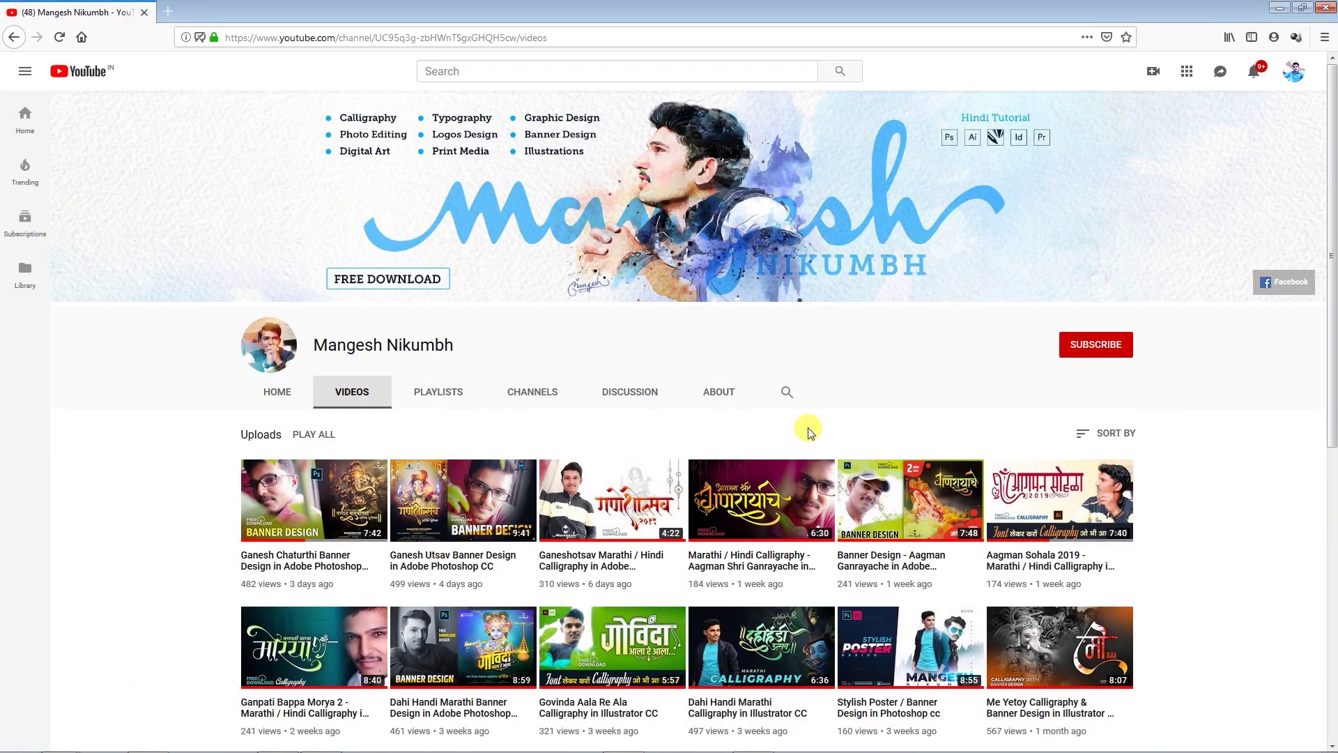
{"action": "left_click_drag", "start_coordinate": [1330, 269], "coordinate": [1332, 350]}
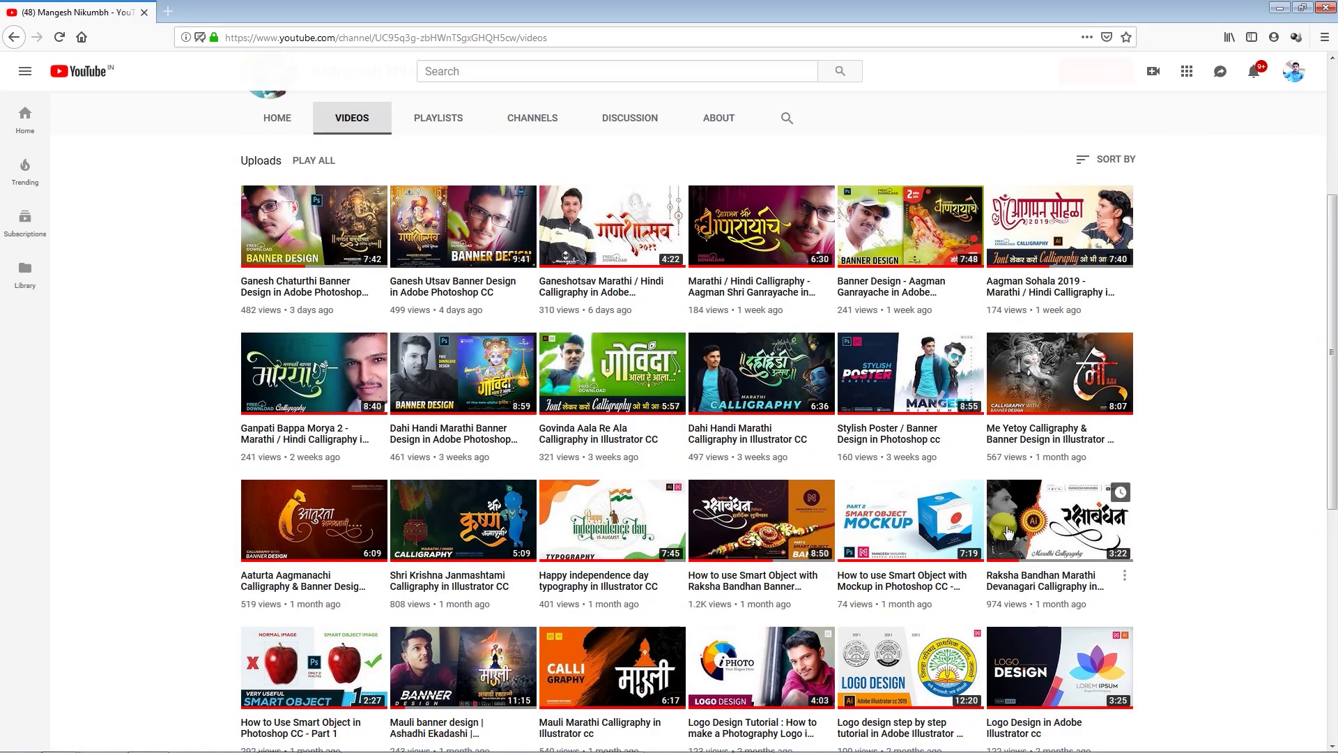
{"action": "left_click", "coordinate": [426, 125]}
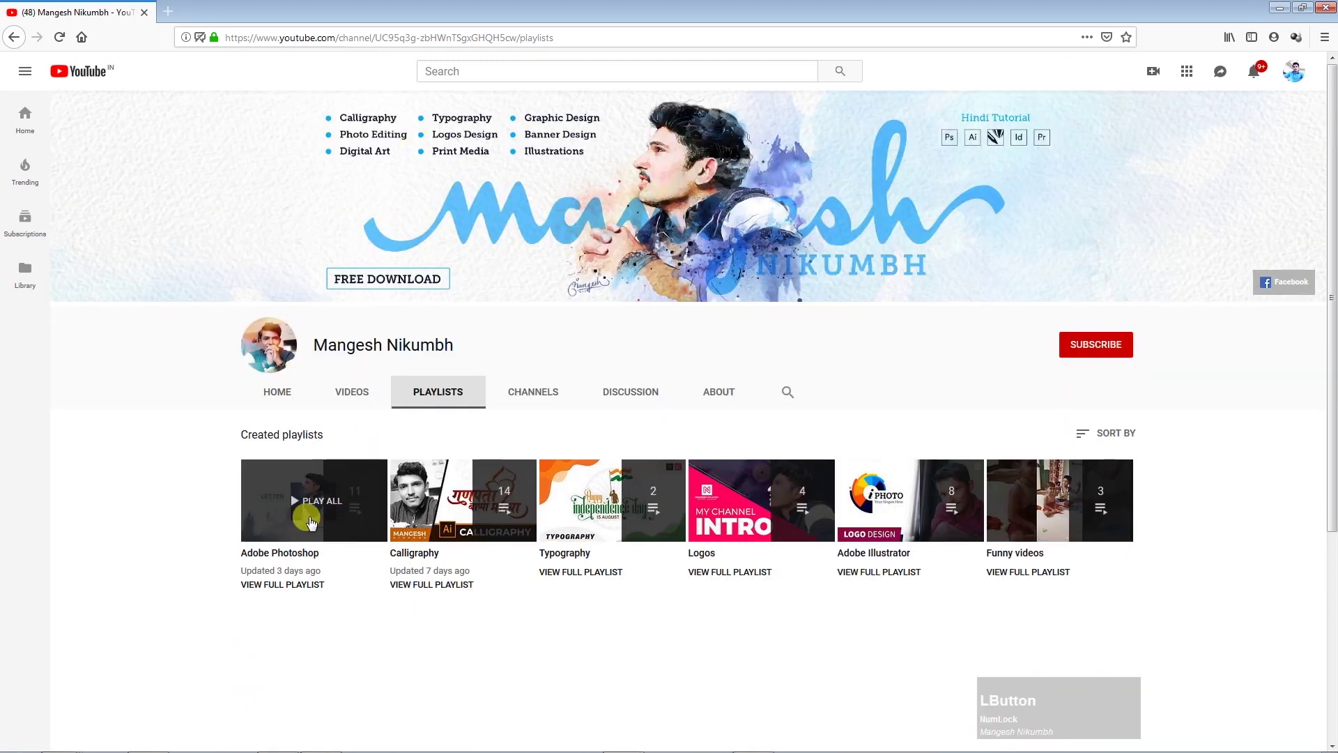
{"action": "left_click", "coordinate": [1097, 348]}
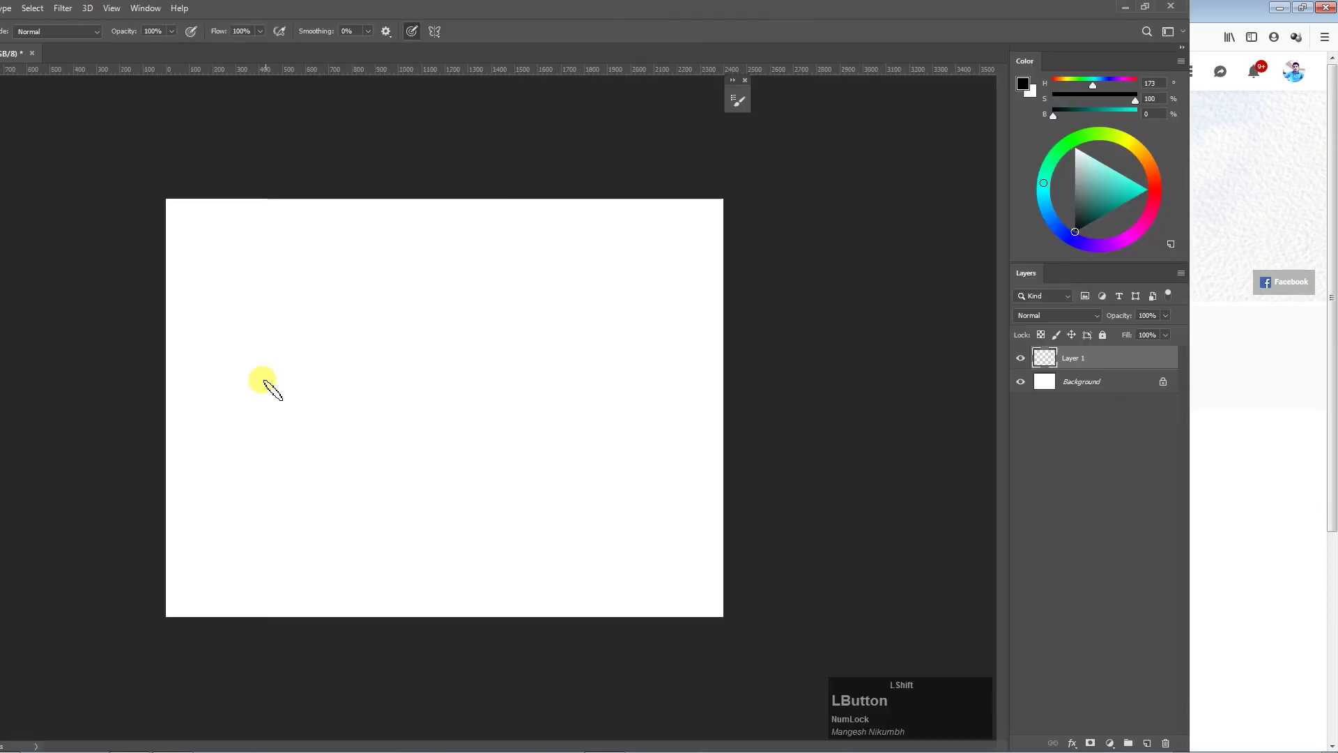
Paint a long horizontal headline in black and the letter strokes of न hanging from its left part.
{"action": "left_click_drag", "start_coordinate": [415, 388], "coordinate": [722, 387]}
{"action": "mouse_move", "coordinate": [437, 389]}
{"action": "left_mouse_down"}
{"action": "mouse_move", "coordinate": [440, 477]}
{"action": "mouse_move", "coordinate": [461, 416]}
{"action": "mouse_move", "coordinate": [523, 379]}
{"action": "mouse_move", "coordinate": [528, 470]}
{"action": "mouse_move", "coordinate": [535, 386]}
{"action": "mouse_move", "coordinate": [534, 471]}
{"action": "mouse_move", "coordinate": [532, 395]}
{"action": "mouse_move", "coordinate": [527, 421]}
{"action": "mouse_move", "coordinate": [552, 419]}
{"action": "mouse_move", "coordinate": [537, 394]}
{"action": "mouse_move", "coordinate": [534, 477]}
{"action": "left_mouse_up"}
{"action": "mouse_move", "coordinate": [492, 434]}
{"action": "left_mouse_down"}
{"action": "mouse_move", "coordinate": [515, 398]}
{"action": "mouse_move", "coordinate": [487, 434]}
{"action": "left_mouse_up"}
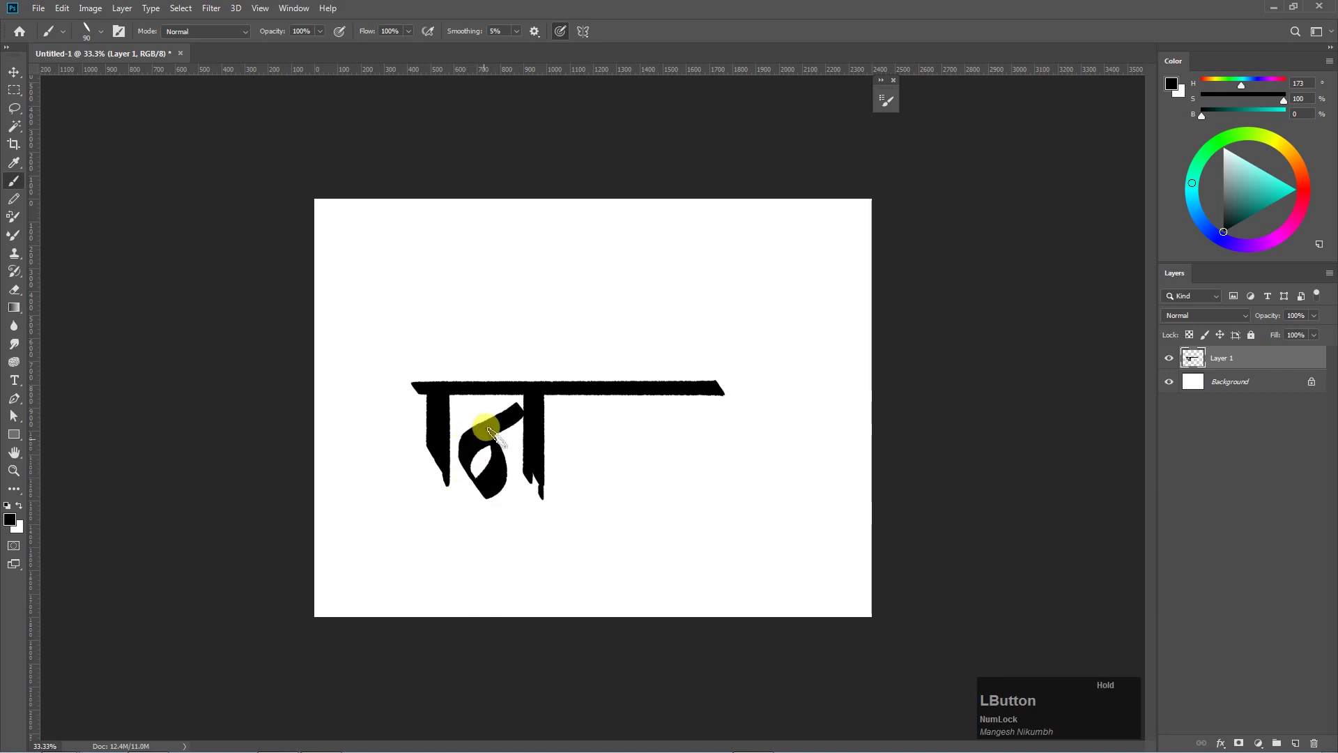
{"action": "mouse_move", "coordinate": [524, 413]}
{"action": "left_mouse_down"}
{"action": "mouse_move", "coordinate": [523, 399]}
{"action": "mouse_move", "coordinate": [503, 423]}
{"action": "left_mouse_up"}
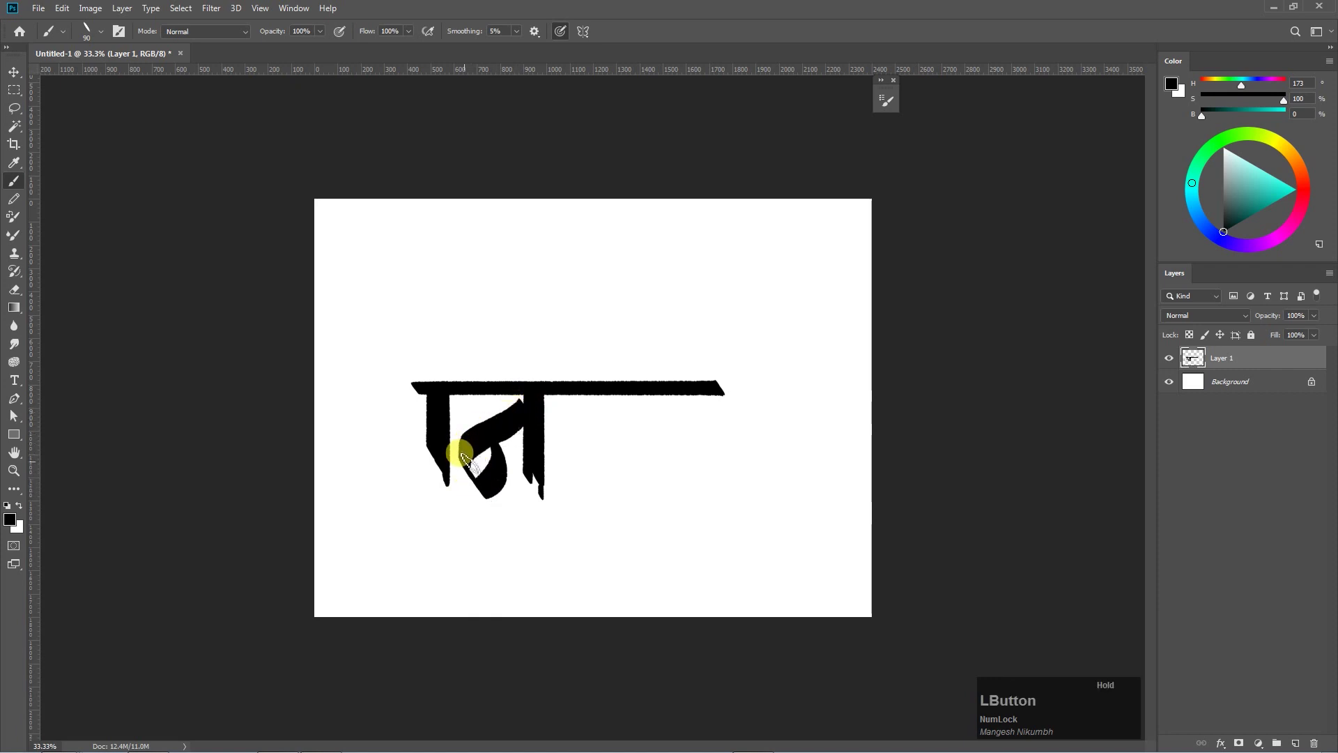
{"action": "mouse_move", "coordinate": [433, 341]}
{"action": "left_mouse_down"}
{"action": "mouse_move", "coordinate": [388, 381]}
{"action": "mouse_move", "coordinate": [408, 422]}
{"action": "left_mouse_up"}
{"action": "key", "text": "ctrl+z"}
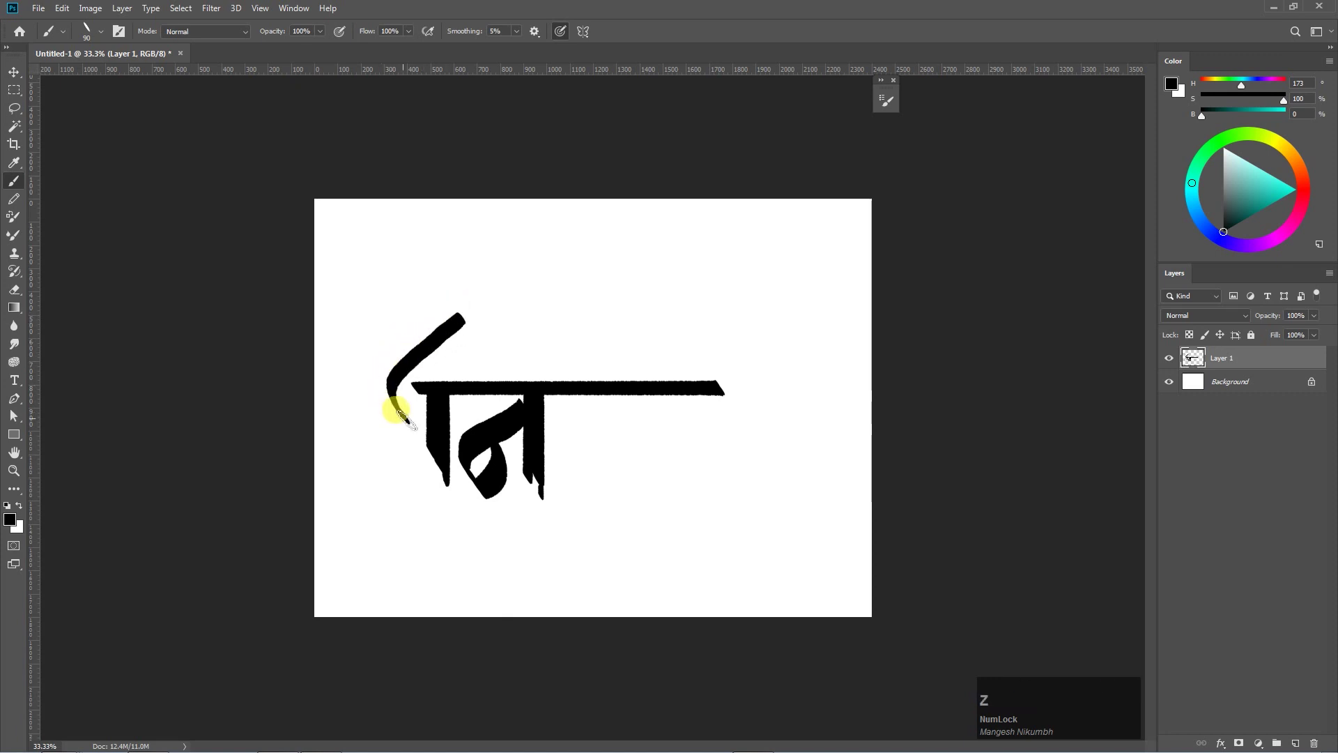
{"action": "key", "text": "ctrl+z"}
Paint a peaked vowel sign that rises over the first letters and descends to the headline above the vertical of न.
{"action": "left_click_drag", "start_coordinate": [467, 323], "coordinate": [554, 381]}
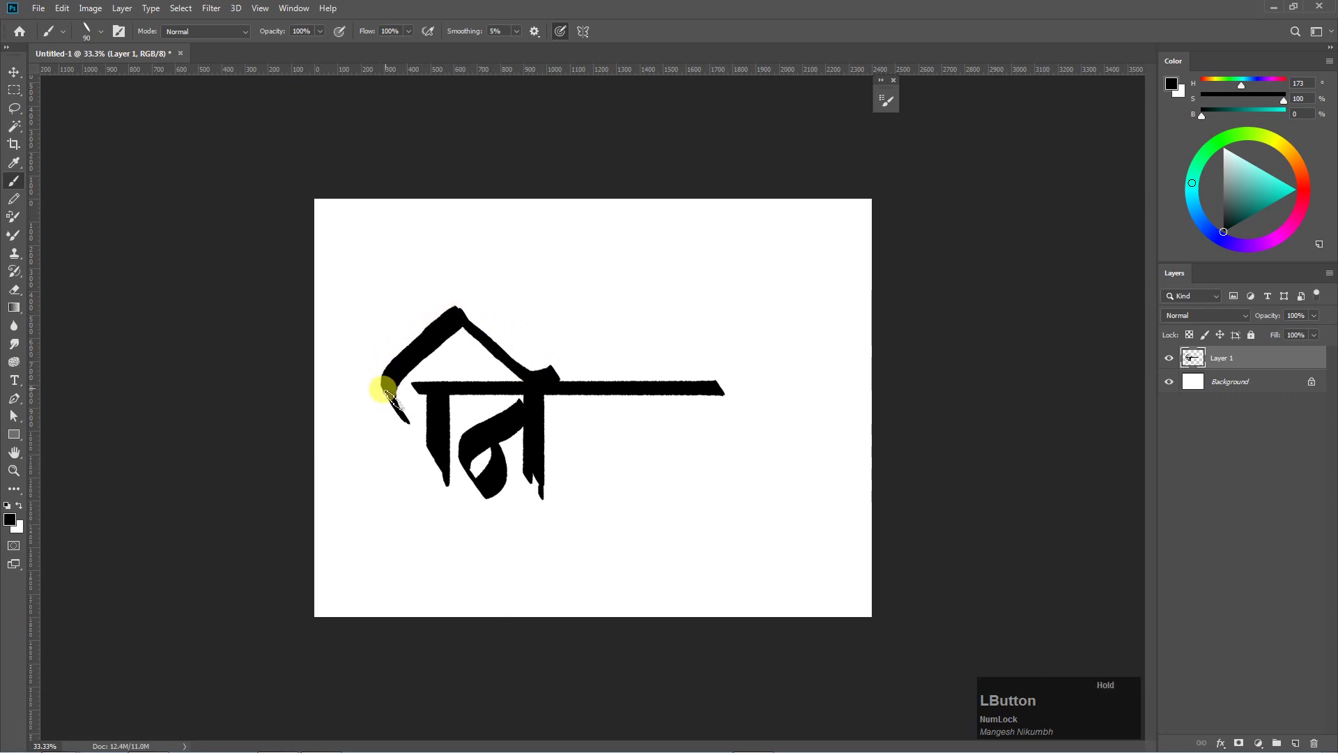
{"action": "key", "text": "ctrl+plus"}
{"action": "left_click_drag", "start_coordinate": [396, 265], "coordinate": [525, 367]}
{"action": "key", "text": "ctrl+z"}
{"action": "key", "text": "ctrl+z"}
Thicken the descending diagonal of the peaked vowel sign with straight strokes and touch up its peak.
{"action": "left_click", "coordinate": [409, 299]}
{"action": "left_click", "coordinate": [491, 368], "text": "shift"}
{"action": "left_click", "coordinate": [501, 366], "text": "shift"}
{"action": "key", "text": "ctrl+z"}
{"action": "left_click", "coordinate": [394, 261], "text": "shift"}
{"action": "mouse_move", "coordinate": [421, 298]}
{"action": "left_mouse_down"}
{"action": "mouse_move", "coordinate": [470, 332]}
{"action": "mouse_move", "coordinate": [436, 305]}
{"action": "left_mouse_up"}
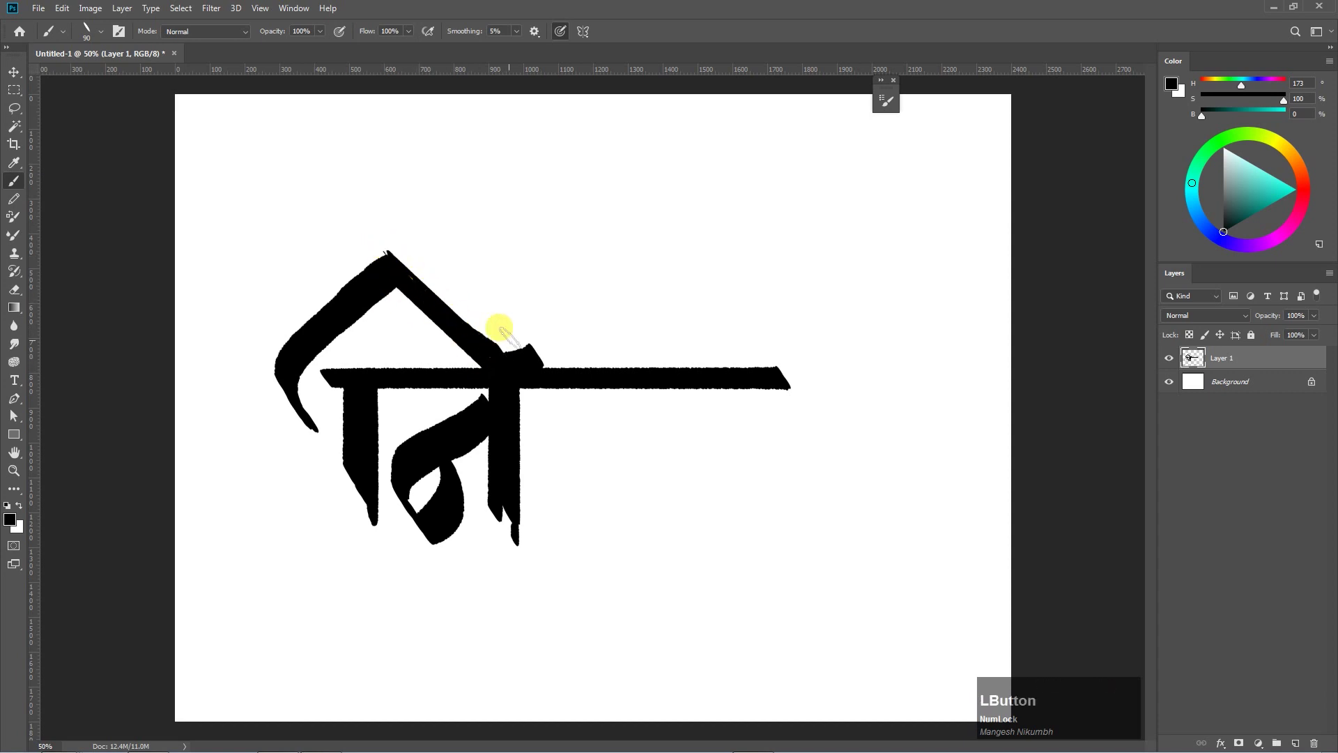
{"action": "key", "text": "ctrl+alt+z"}
{"action": "key", "text": "ctrl+alt+z"}
{"action": "left_click", "coordinate": [379, 249]}
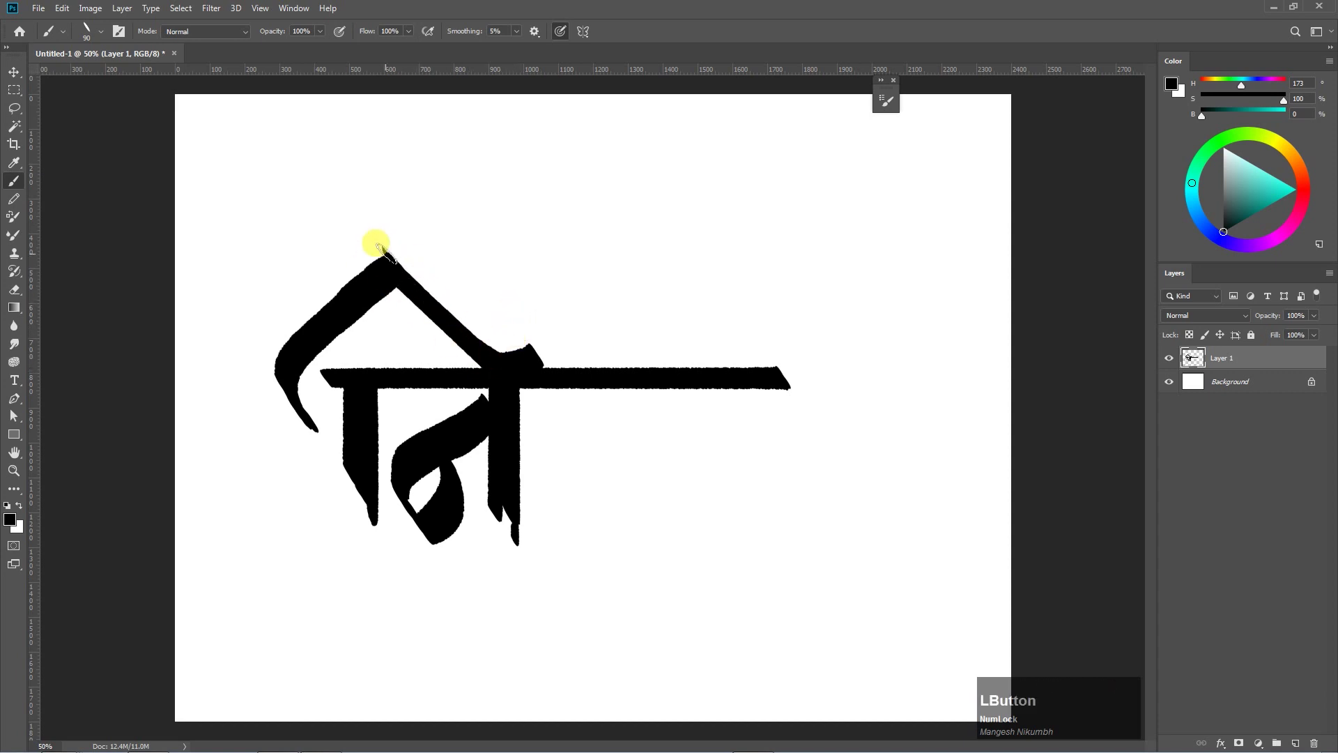
{"action": "left_click_drag", "start_coordinate": [387, 265], "coordinate": [325, 295]}
Paint the letter र with a long looping flourish sweeping back beneath the word, and shift the lettering slightly upward.
{"action": "key", "text": "ctrl+minus"}
{"action": "left_click_drag", "start_coordinate": [593, 380], "coordinate": [594, 436]}
{"action": "mouse_move", "coordinate": [593, 381]}
{"action": "left_mouse_down"}
{"action": "mouse_move", "coordinate": [588, 424]}
{"action": "mouse_move", "coordinate": [562, 442]}
{"action": "mouse_move", "coordinate": [594, 374]}
{"action": "mouse_move", "coordinate": [633, 516]}
{"action": "mouse_move", "coordinate": [479, 518]}
{"action": "left_mouse_up"}
{"action": "key", "text": "ctrl+r"}
{"action": "key", "text": "ctrl+t"}
{"action": "key", "text": "Return"}
Paint a vertical stroke after र and extend the headline further to the right.
{"action": "left_click_drag", "start_coordinate": [636, 343], "coordinate": [639, 405]}
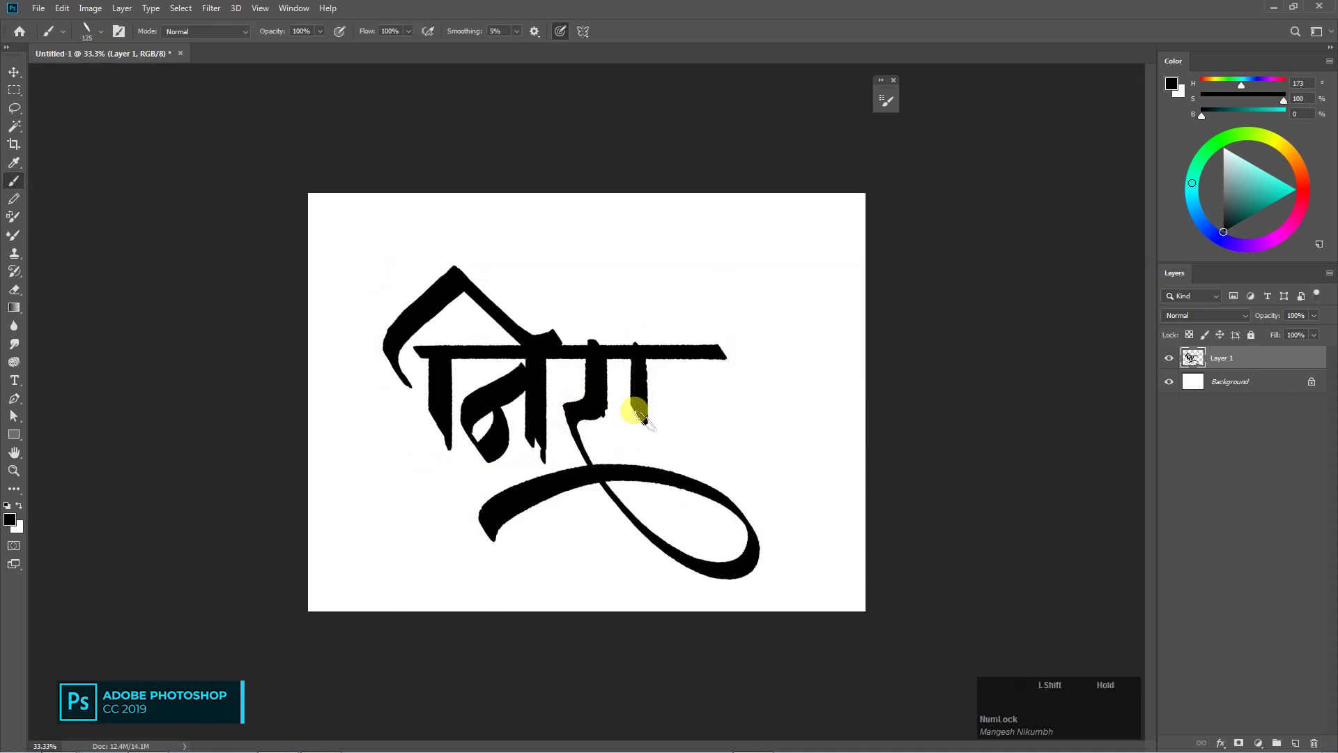
{"action": "left_click_drag", "start_coordinate": [646, 340], "coordinate": [631, 439]}
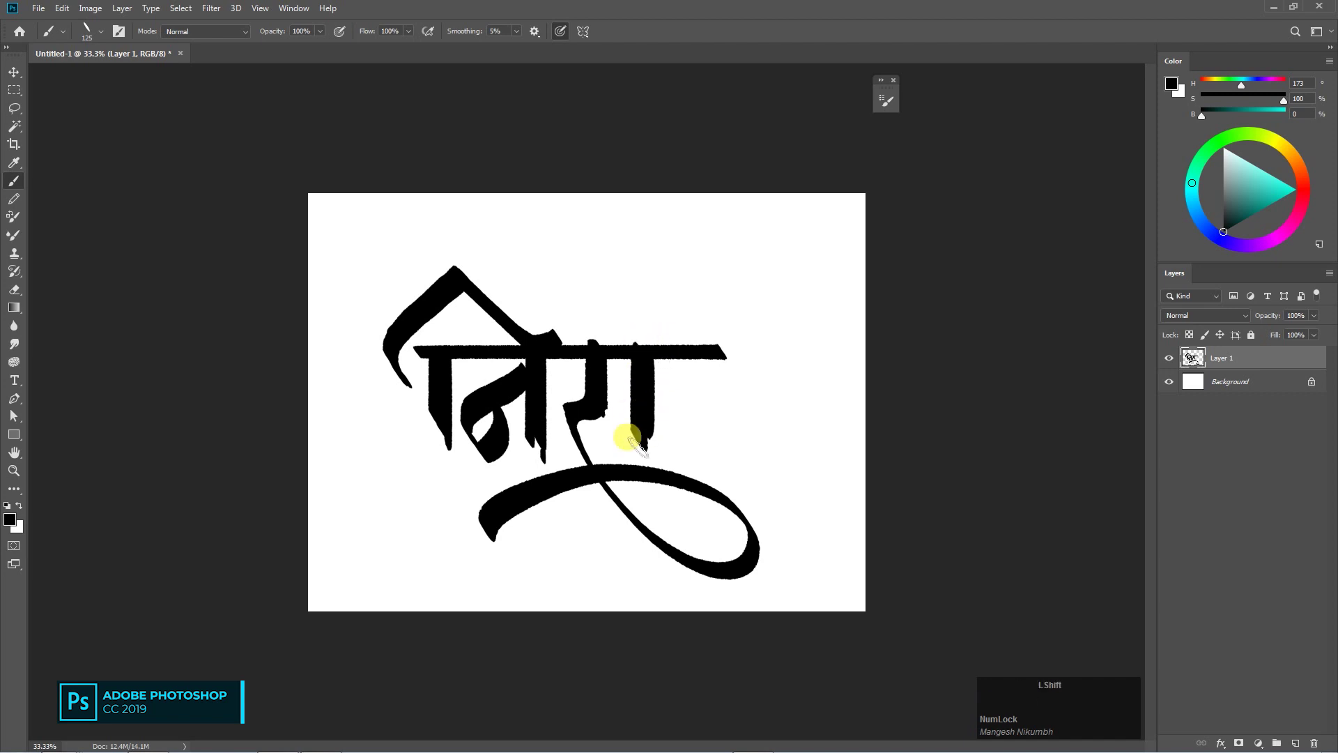
{"action": "left_click_drag", "start_coordinate": [624, 343], "coordinate": [785, 343]}
{"action": "left_click_drag", "start_coordinate": [633, 342], "coordinate": [788, 341]}
{"action": "key", "text": "ctrl+z"}
Paint the letter प under the right end of the headline, redoing its vertical stroke until it is clean.
{"action": "mouse_move", "coordinate": [681, 342]}
{"action": "left_mouse_down"}
{"action": "mouse_move", "coordinate": [684, 406]}
{"action": "mouse_move", "coordinate": [721, 398]}
{"action": "left_mouse_up"}
{"action": "mouse_move", "coordinate": [731, 345]}
{"action": "left_mouse_down"}
{"action": "mouse_move", "coordinate": [734, 440]}
{"action": "mouse_move", "coordinate": [733, 348]}
{"action": "mouse_move", "coordinate": [725, 398]}
{"action": "mouse_move", "coordinate": [748, 363]}
{"action": "mouse_move", "coordinate": [743, 433]}
{"action": "left_mouse_up"}
{"action": "left_click_drag", "start_coordinate": [740, 369], "coordinate": [737, 440]}
{"action": "key", "text": "ctrl+z"}
{"action": "left_click_drag", "start_coordinate": [739, 342], "coordinate": [743, 506]}
{"action": "key", "text": "ctrl+z"}
{"action": "left_click_drag", "start_coordinate": [739, 340], "coordinate": [743, 479]}
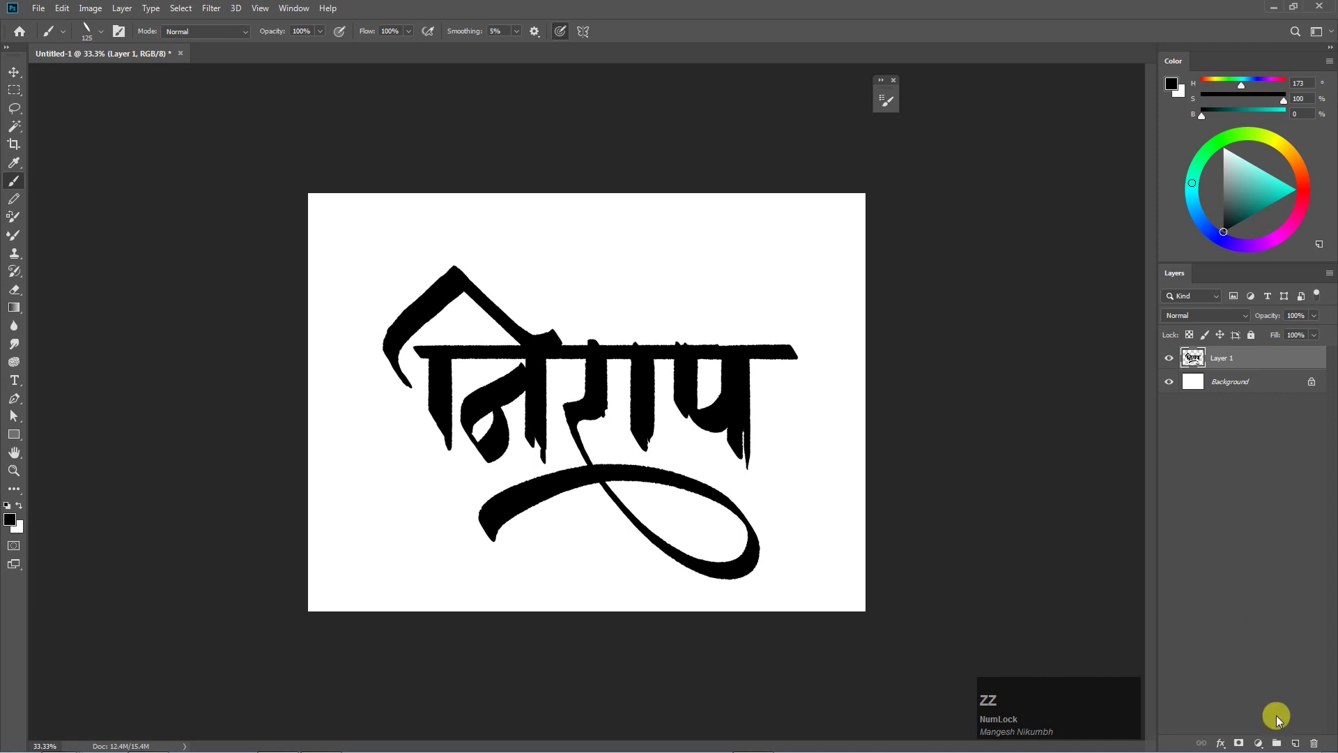
Add a new layer and paint the curved vowel sign sweeping down to the headline above the second vertical.
{"action": "left_click", "coordinate": [1295, 742]}
{"action": "key", "text": "ctrl+minus"}
{"action": "mouse_move", "coordinate": [505, 288]}
{"action": "left_mouse_down"}
{"action": "mouse_move", "coordinate": [552, 293]}
{"action": "mouse_move", "coordinate": [639, 349]}
{"action": "left_mouse_up"}
Select the main lettering layer and add a new empty layer directly above it.
{"action": "key", "text": "v"}
{"action": "left_click", "coordinate": [725, 364]}
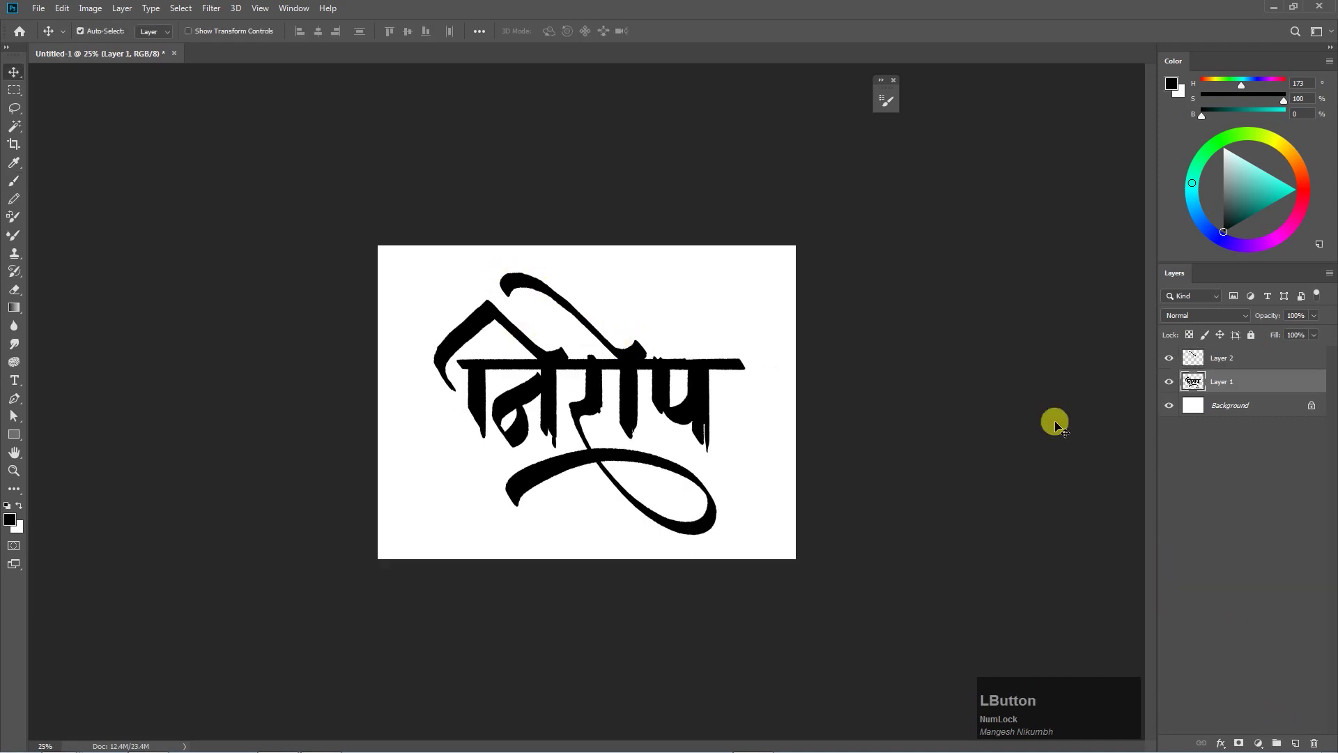
{"action": "left_click", "coordinate": [1276, 738]}
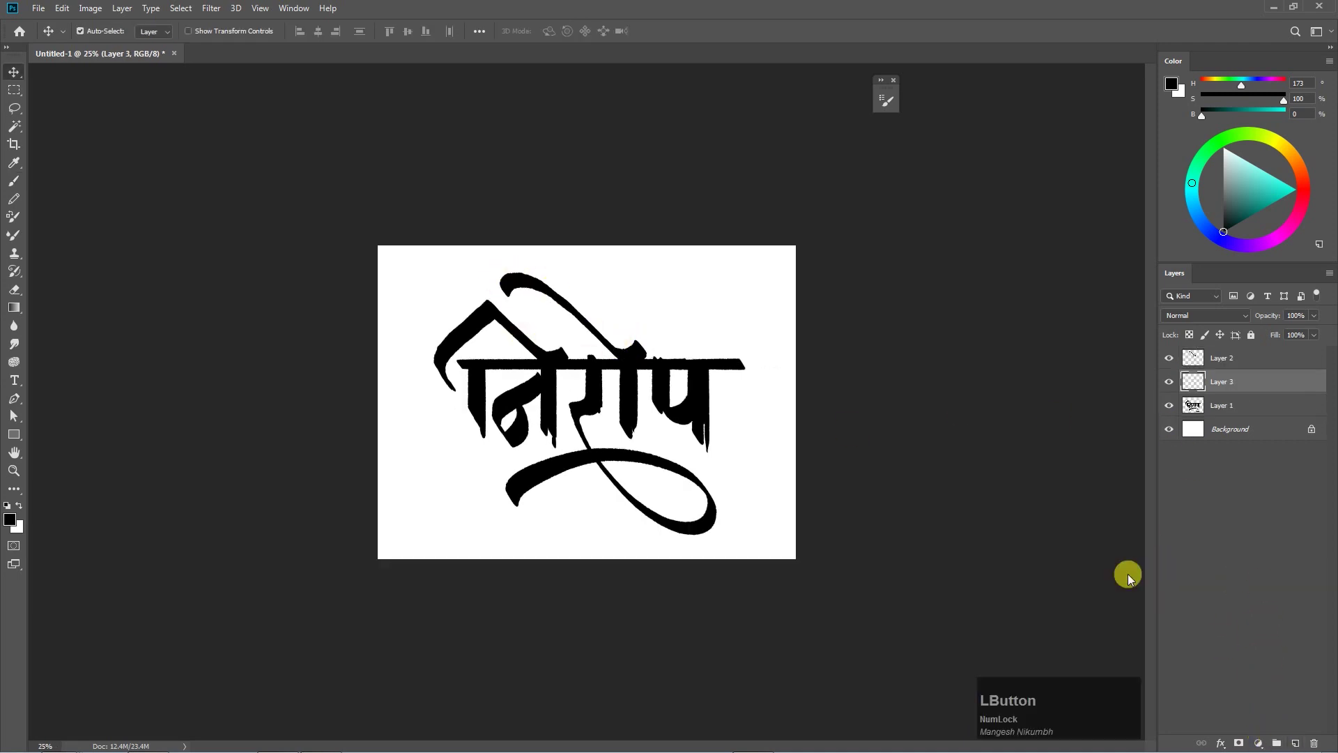
Add a layer mask to Layer 1 and paint black on it to hide the peaked vowel sign.
{"action": "left_click", "coordinate": [1227, 418]}
{"action": "left_click", "coordinate": [1239, 743]}
{"action": "key", "text": "b"}
{"action": "mouse_move", "coordinate": [516, 317]}
{"action": "left_mouse_down"}
{"action": "mouse_move", "coordinate": [471, 311]}
{"action": "mouse_move", "coordinate": [438, 354]}
{"action": "left_mouse_up"}
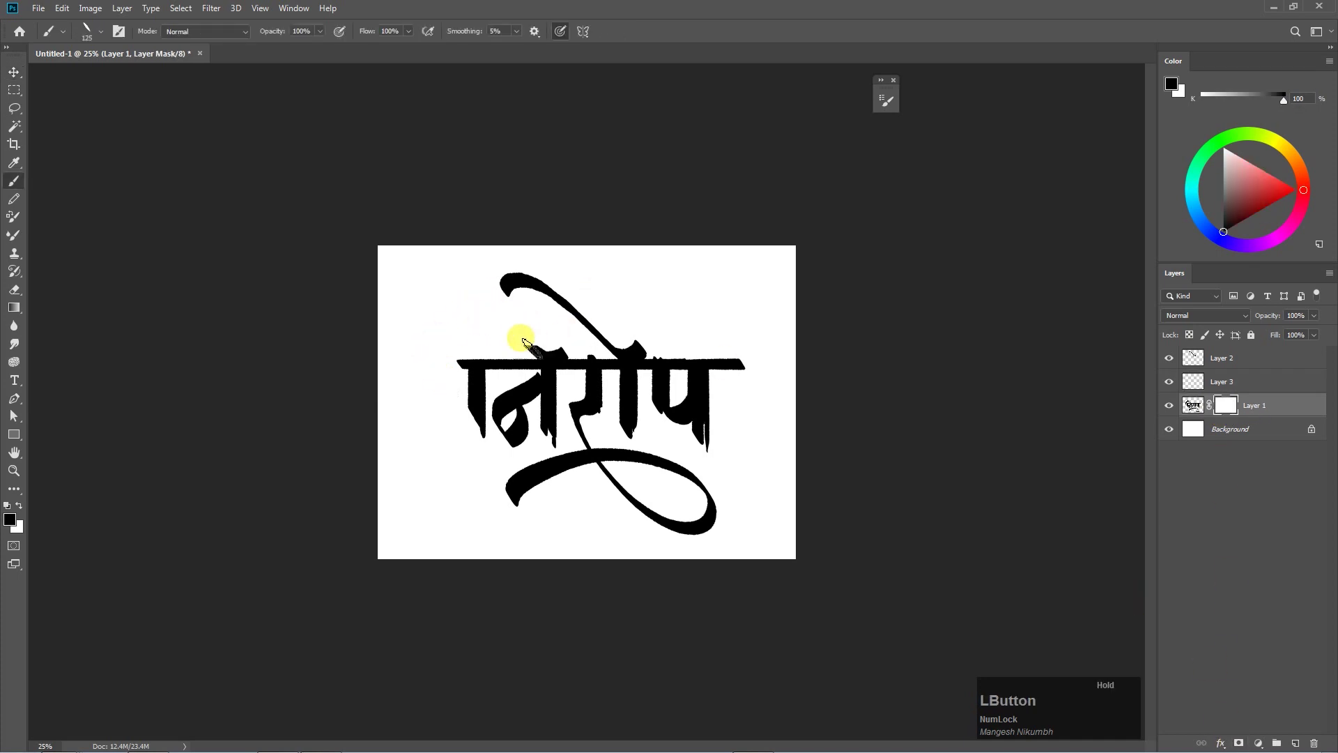
Paint a rounded vowel sign over the first letter on Layer 3 and transform it to fit the headline.
{"action": "left_click", "coordinate": [1223, 382]}
{"action": "mouse_move", "coordinate": [561, 366]}
{"action": "left_mouse_down"}
{"action": "mouse_move", "coordinate": [532, 349]}
{"action": "mouse_move", "coordinate": [435, 350]}
{"action": "left_mouse_up"}
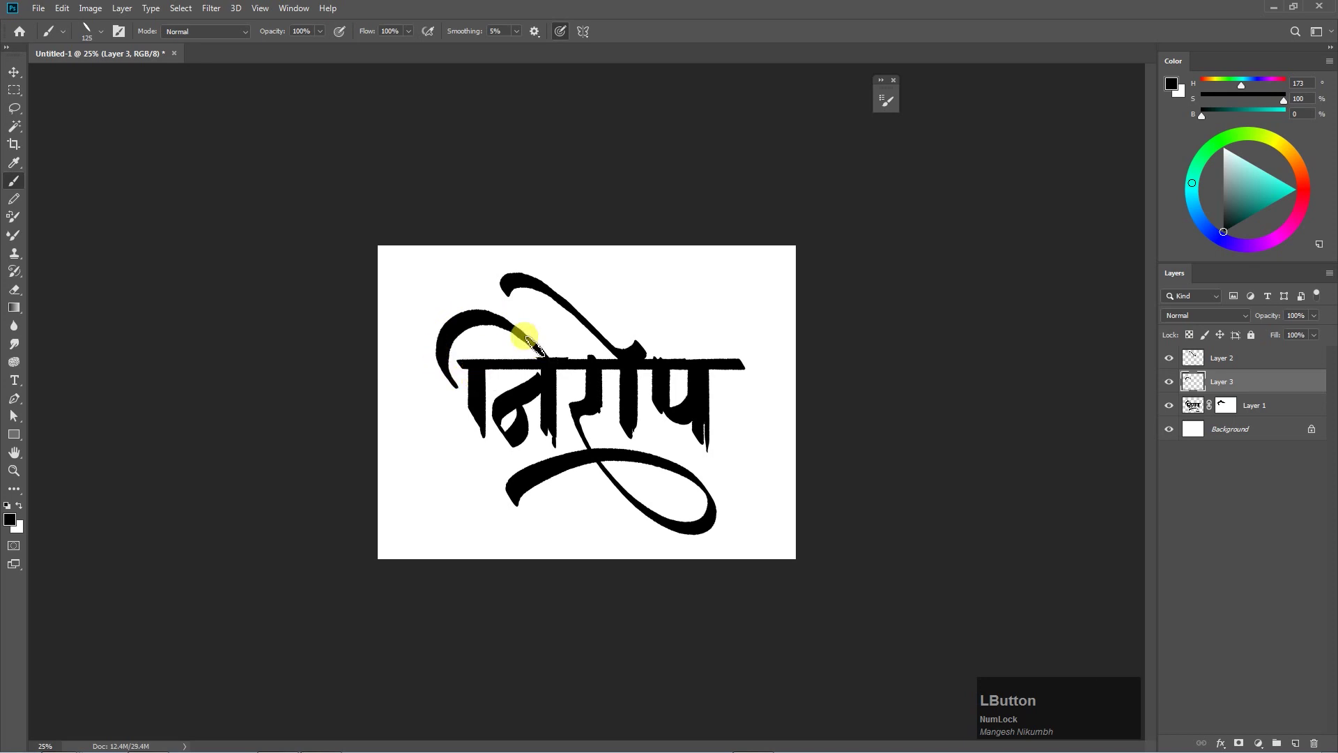
{"action": "key", "text": "ctrl+plus"}
{"action": "key", "text": "ctrl+t"}
{"action": "left_click_drag", "start_coordinate": [591, 266], "coordinate": [588, 284]}
{"action": "left_click_drag", "start_coordinate": [386, 322], "coordinate": [394, 322]}
{"action": "key", "text": "Return"}
Mask out the remnants of the old vowel sign above the headline on Layer 1, and prepare Layer 2 for erasing.
{"action": "left_click", "coordinate": [540, 369], "text": "ctrl"}
{"action": "key", "text": "ctrl+plus"}
{"action": "left_click_drag", "start_coordinate": [493, 292], "coordinate": [525, 286]}
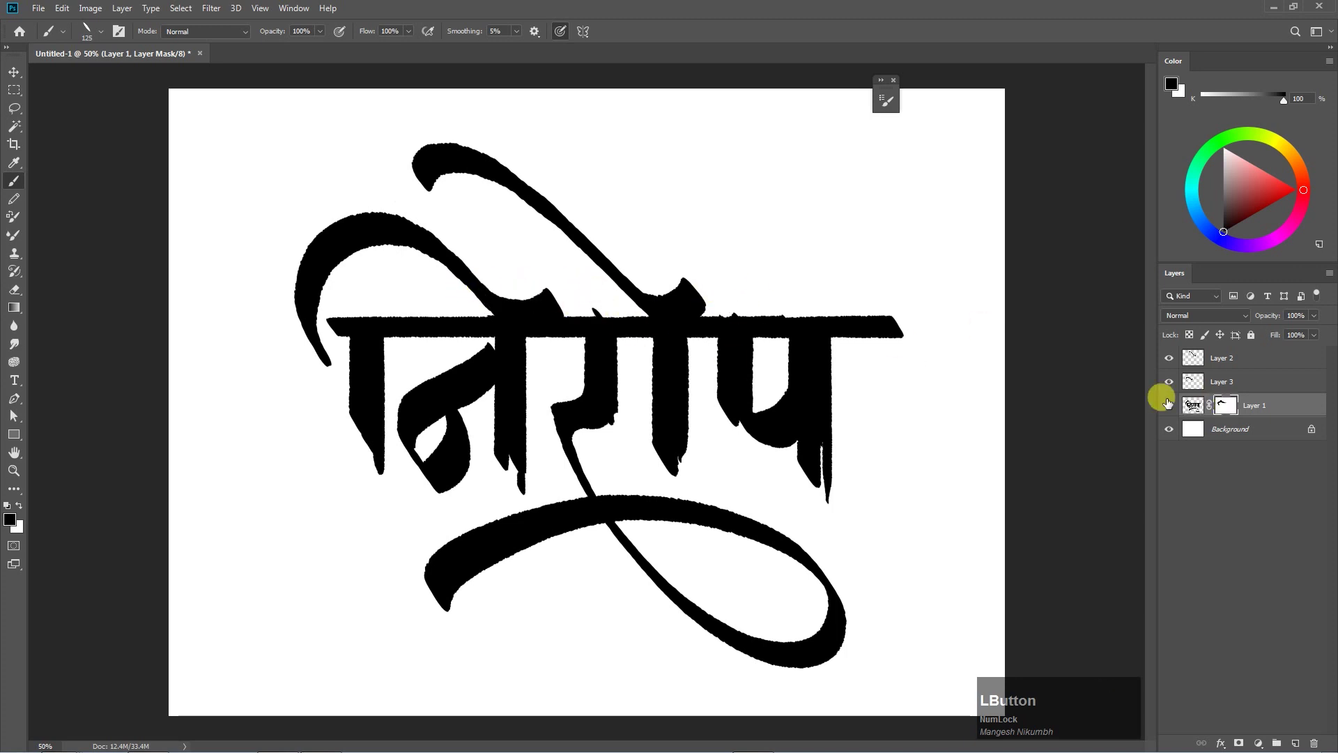
{"action": "left_click", "coordinate": [1189, 359]}
{"action": "key", "text": "e"}
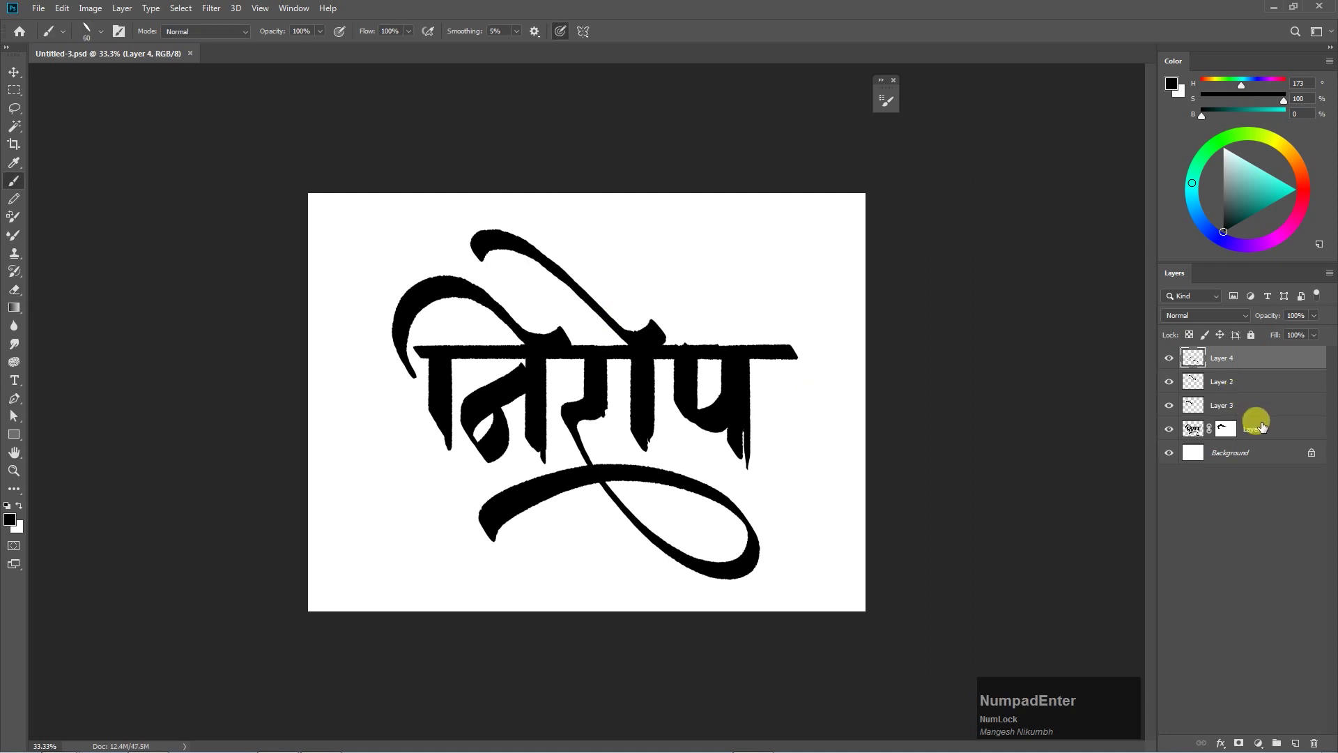
Merge the lettering layers, from Layer 4 down to Layer 1, into one and copy the whole canvas area.
{"action": "left_click", "coordinate": [1260, 430]}
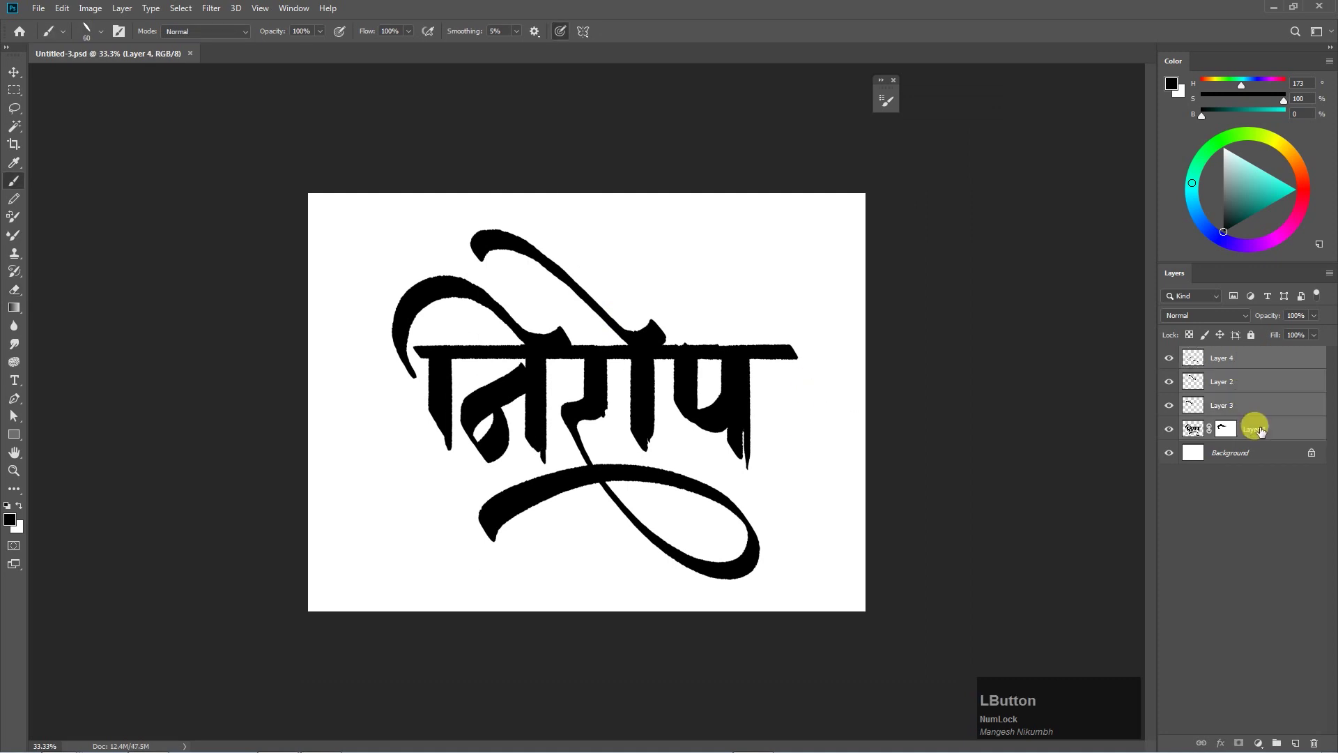
{"action": "key", "text": "ctrl+e"}
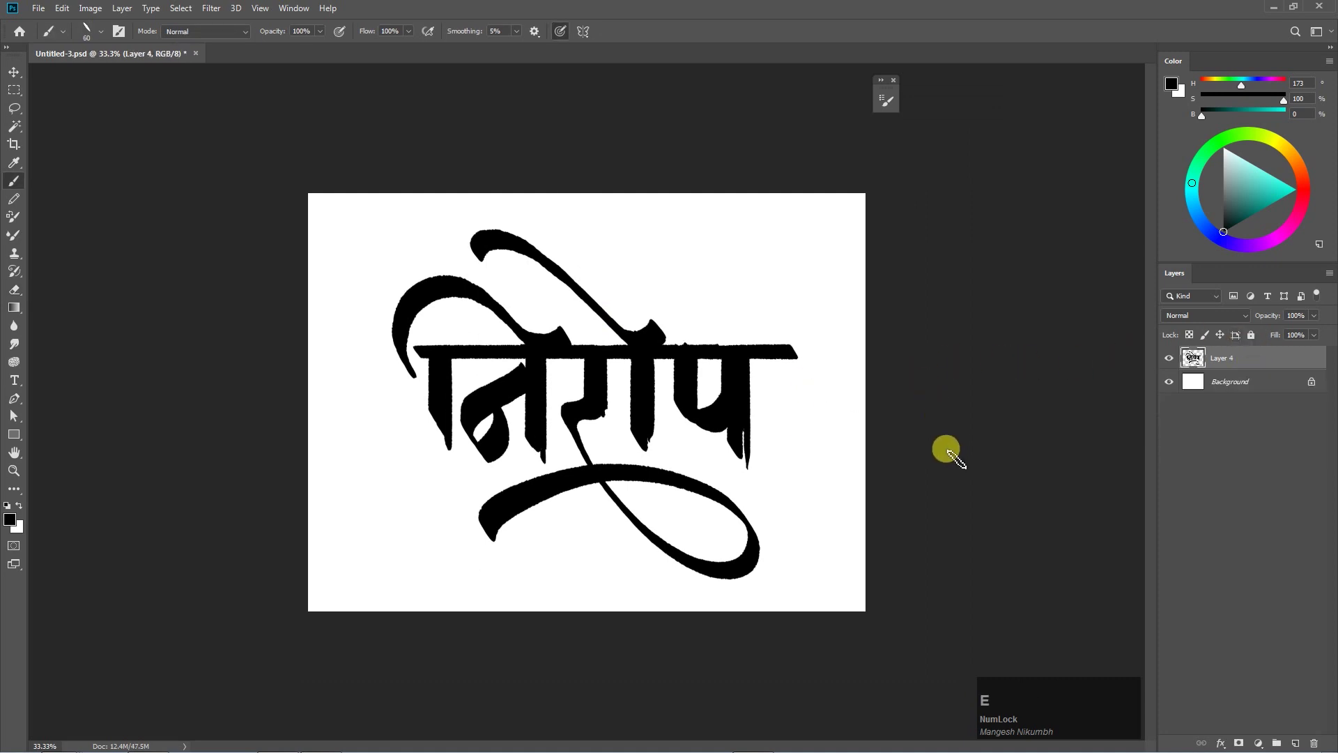
{"action": "left_click", "coordinate": [62, 7]}
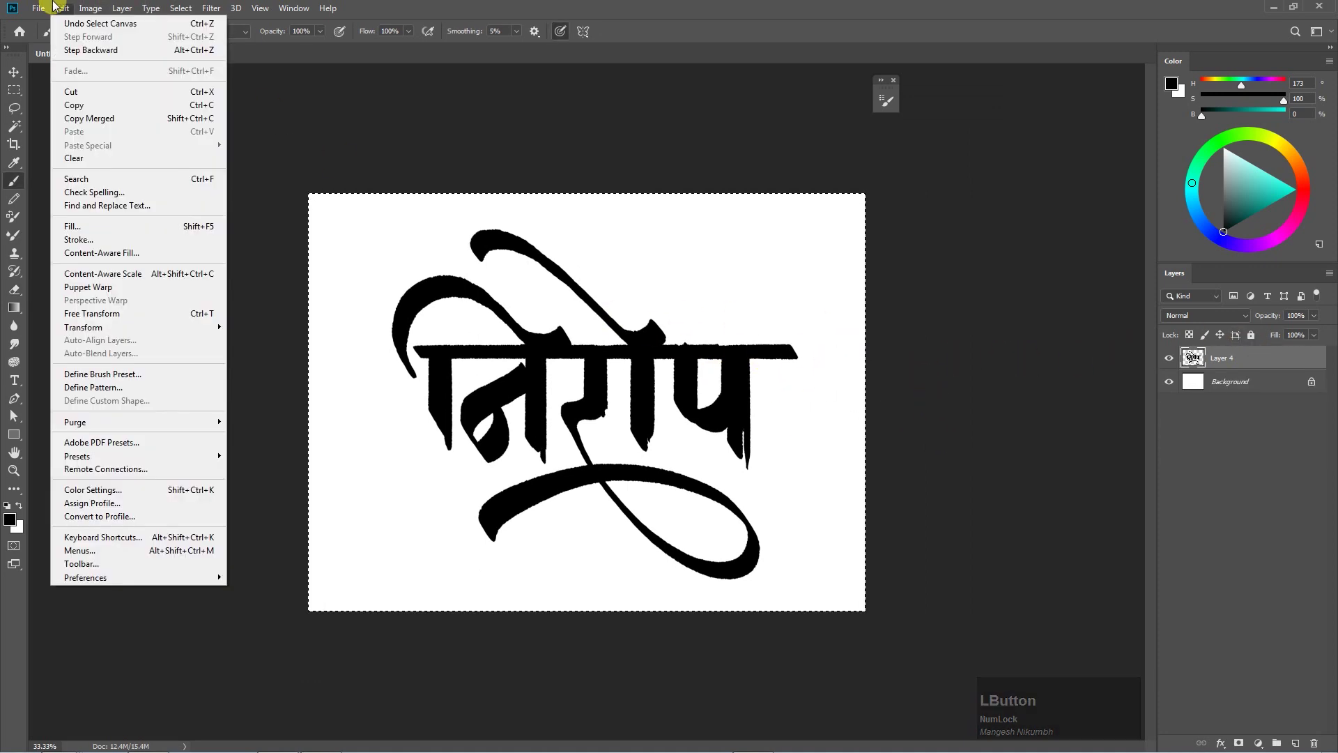
{"action": "left_click", "coordinate": [78, 101]}
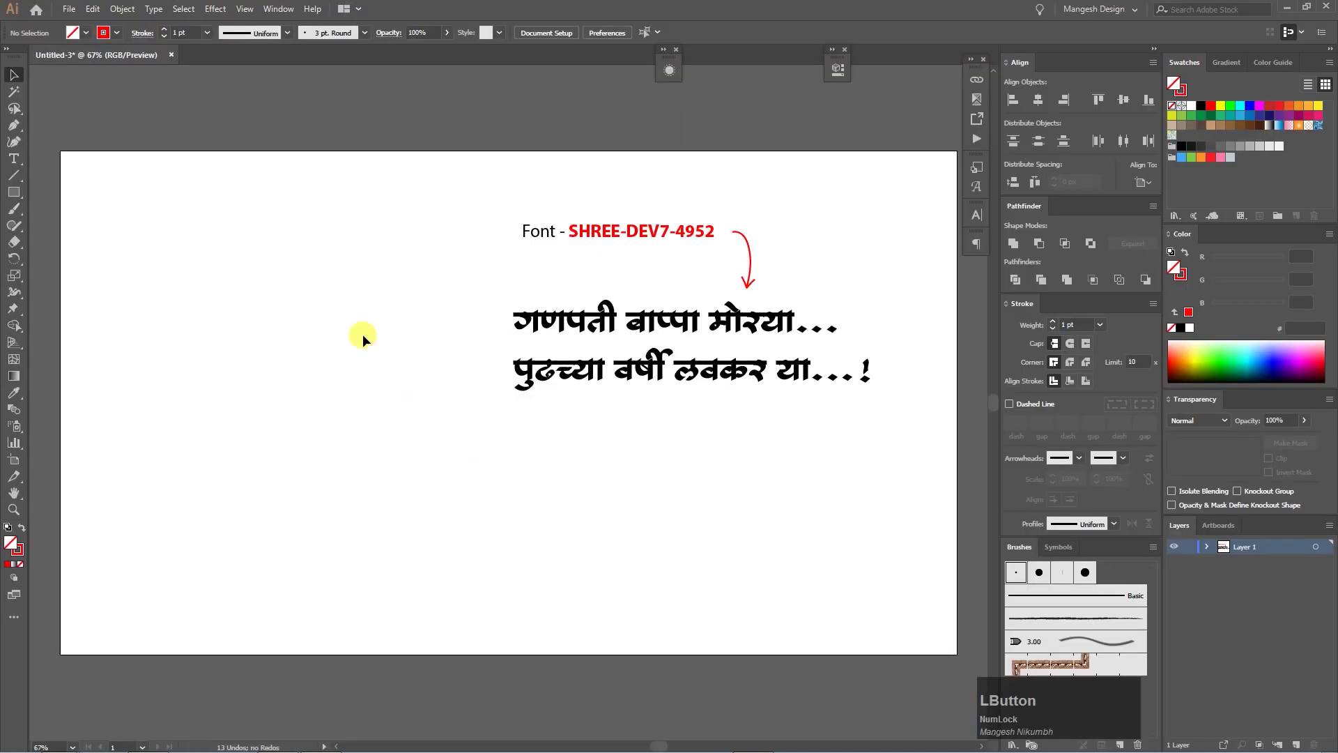
Switch to Illustrator, paste the copied lettering into the document and position it on the artboard beside the font sample.
{"action": "left_click", "coordinate": [92, 9]}
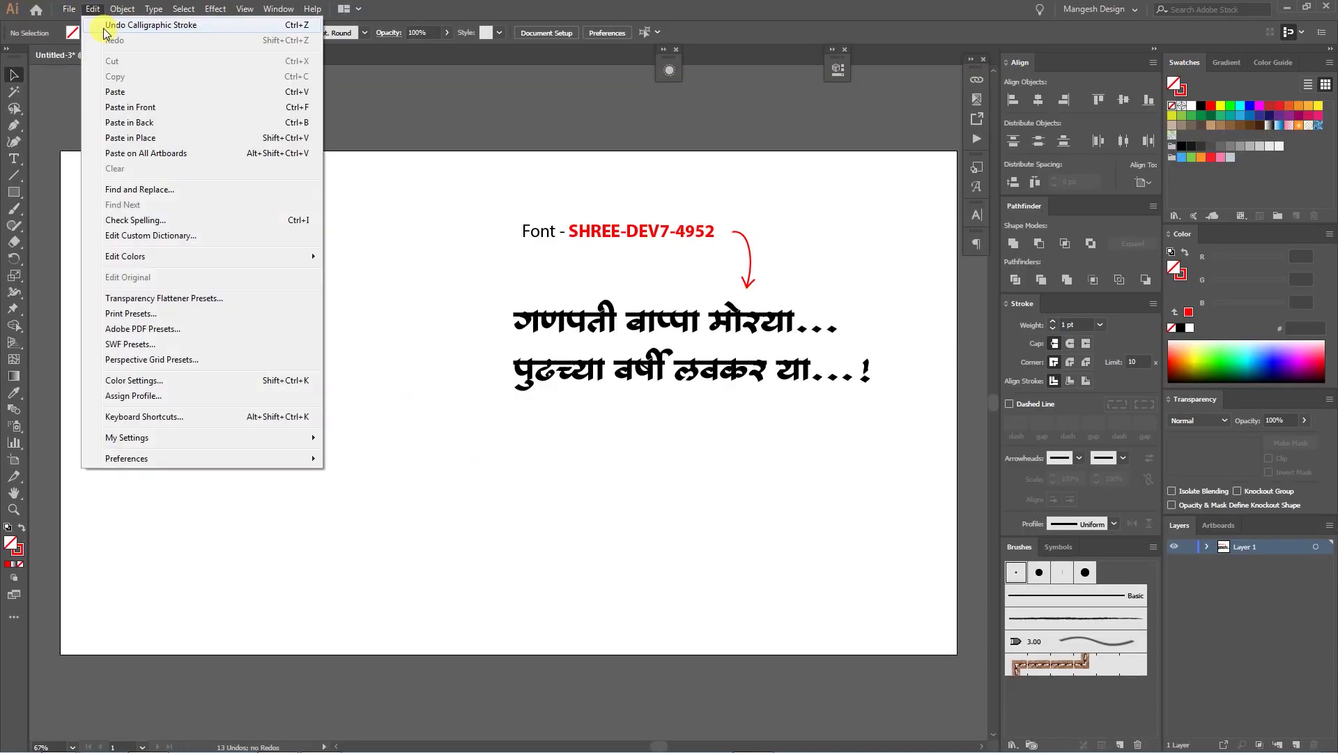
{"action": "left_click", "coordinate": [108, 99]}
{"action": "left_click_drag", "start_coordinate": [487, 382], "coordinate": [557, 604]}
{"action": "left_click_drag", "start_coordinate": [478, 520], "coordinate": [438, 515]}
{"action": "key", "text": "space"}
{"action": "left_click_drag", "start_coordinate": [376, 454], "coordinate": [458, 457]}
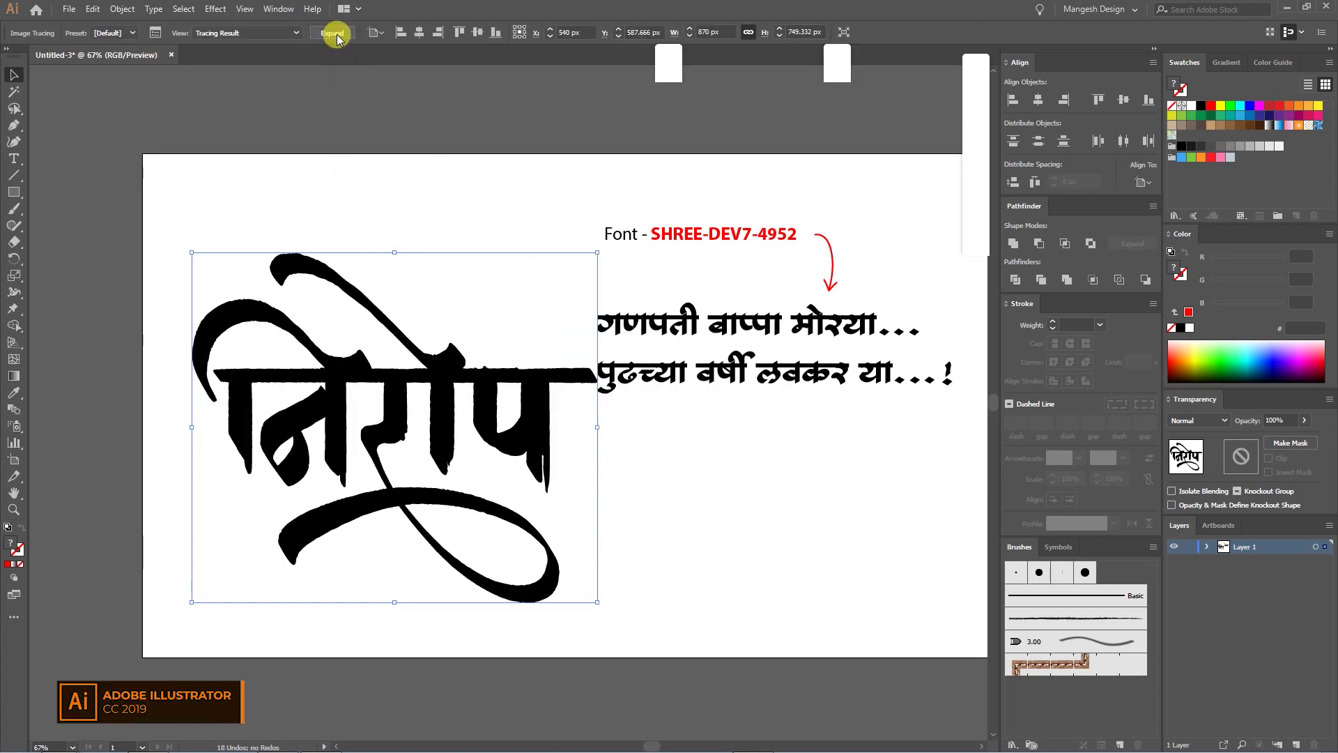
Expand the traced lettering and move it off the artboard onto the empty area beside it.
{"action": "left_click", "coordinate": [333, 34]}
{"action": "key", "text": "ctrl+minus"}
{"action": "left_click_drag", "start_coordinate": [501, 380], "coordinate": [143, 369]}
{"action": "left_click_drag", "start_coordinate": [283, 353], "coordinate": [553, 346]}
Select the white areas of the expanded tracing with the Magic Wand and delete them.
{"action": "left_click", "coordinate": [55, 159]}
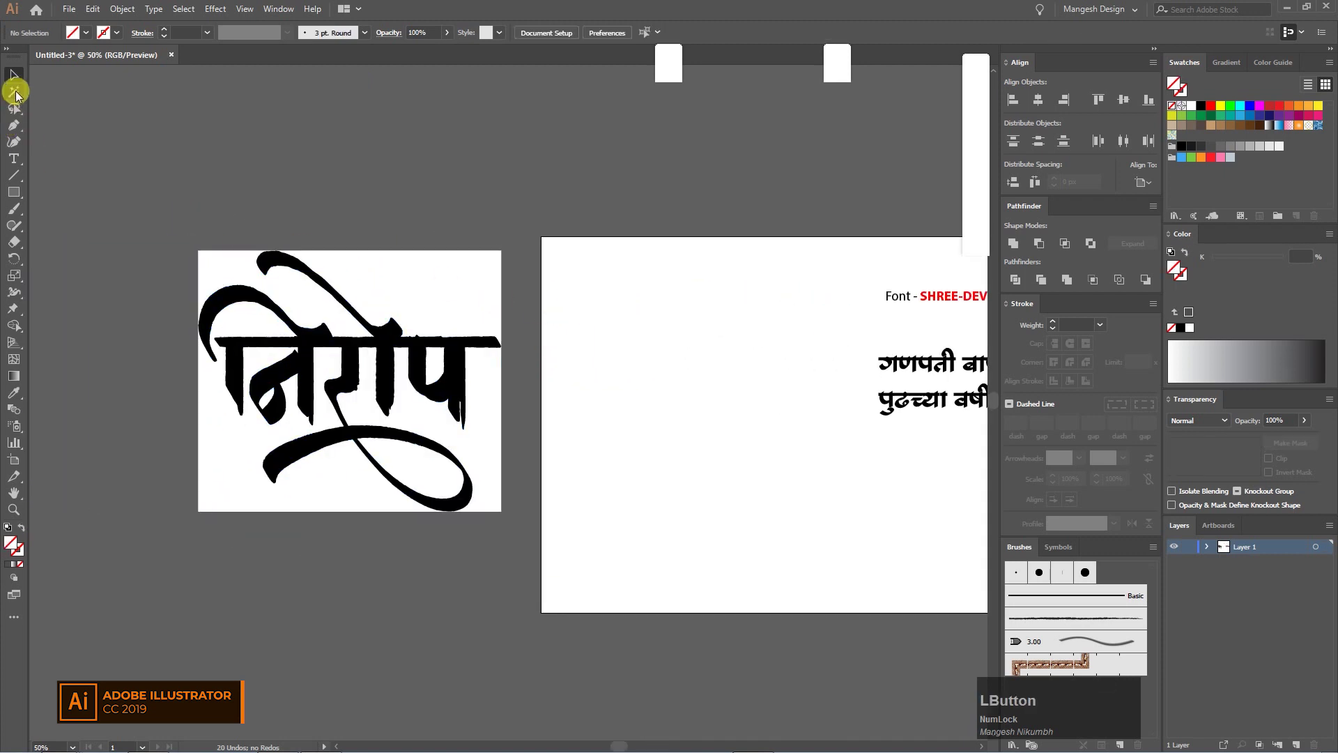
{"action": "left_click", "coordinate": [418, 285]}
{"action": "key", "text": "Delete"}
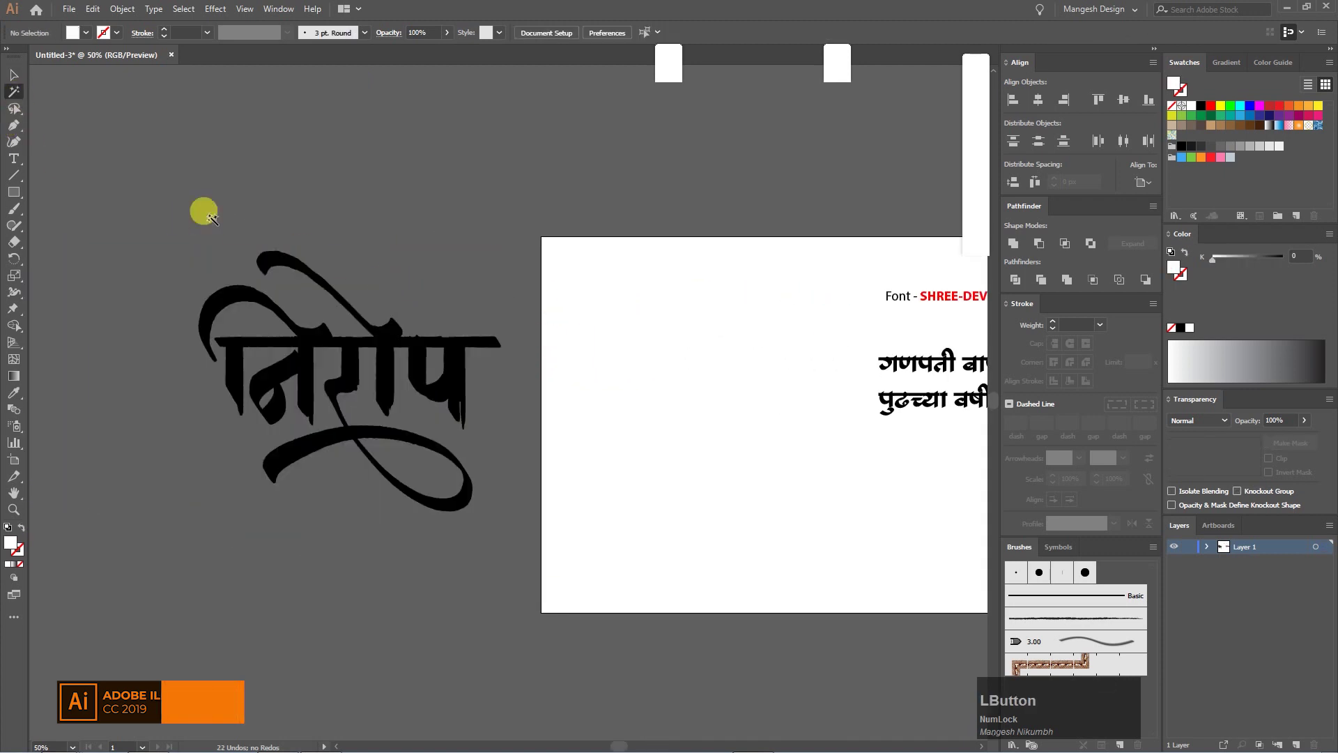
Move the traced निरोप lettering onto the artboard, scale it down and place it beside the two-line font sample.
{"action": "left_click", "coordinate": [14, 74]}
{"action": "left_click_drag", "start_coordinate": [133, 213], "coordinate": [559, 556]}
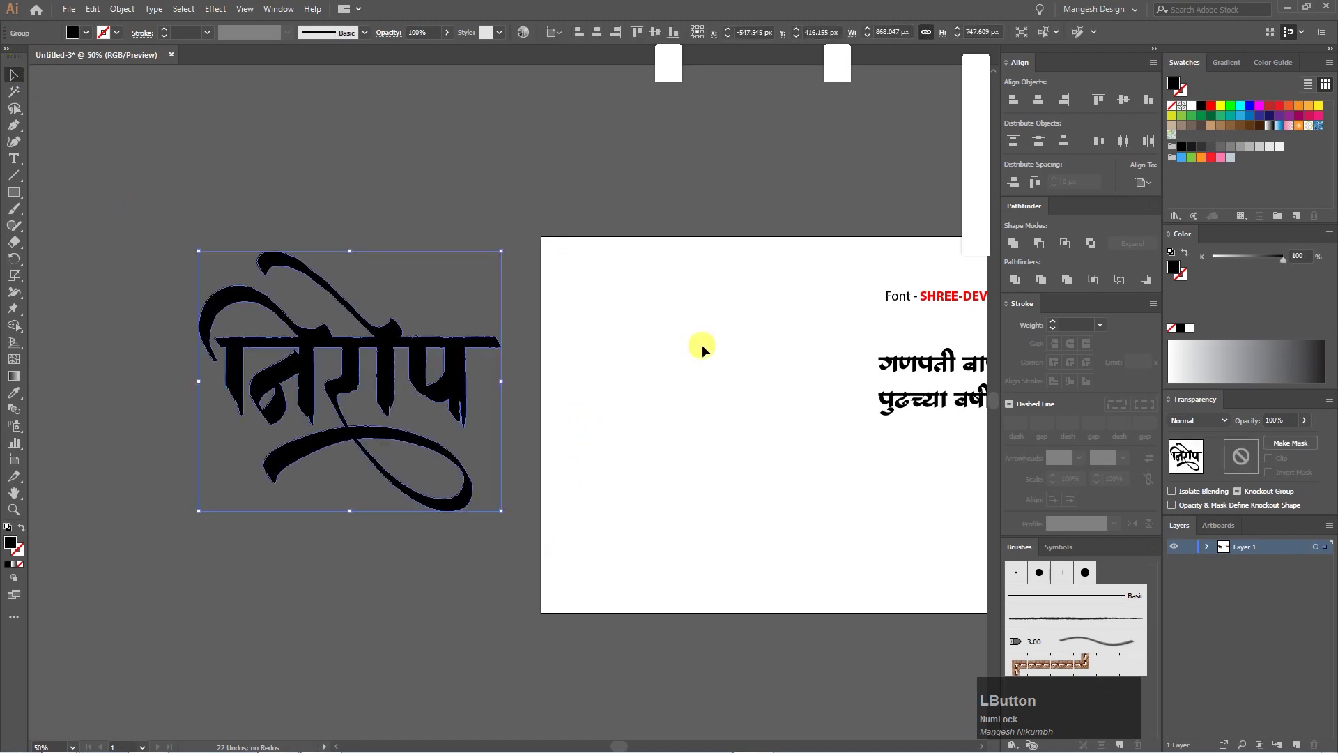
{"action": "left_click_drag", "start_coordinate": [708, 405], "coordinate": [466, 375]}
{"action": "left_click_drag", "start_coordinate": [198, 315], "coordinate": [588, 402]}
{"action": "left_click_drag", "start_coordinate": [647, 307], "coordinate": [561, 378]}
{"action": "left_click_drag", "start_coordinate": [533, 474], "coordinate": [544, 365]}
{"action": "left_click", "coordinate": [601, 382]}
{"action": "key", "text": "ctrl+plus"}
{"action": "left_click_drag", "start_coordinate": [711, 382], "coordinate": [576, 432]}
Delete the font-name label with its red arrow and convert the two-line Marathi text to outlines.
{"action": "left_click", "coordinate": [836, 305]}
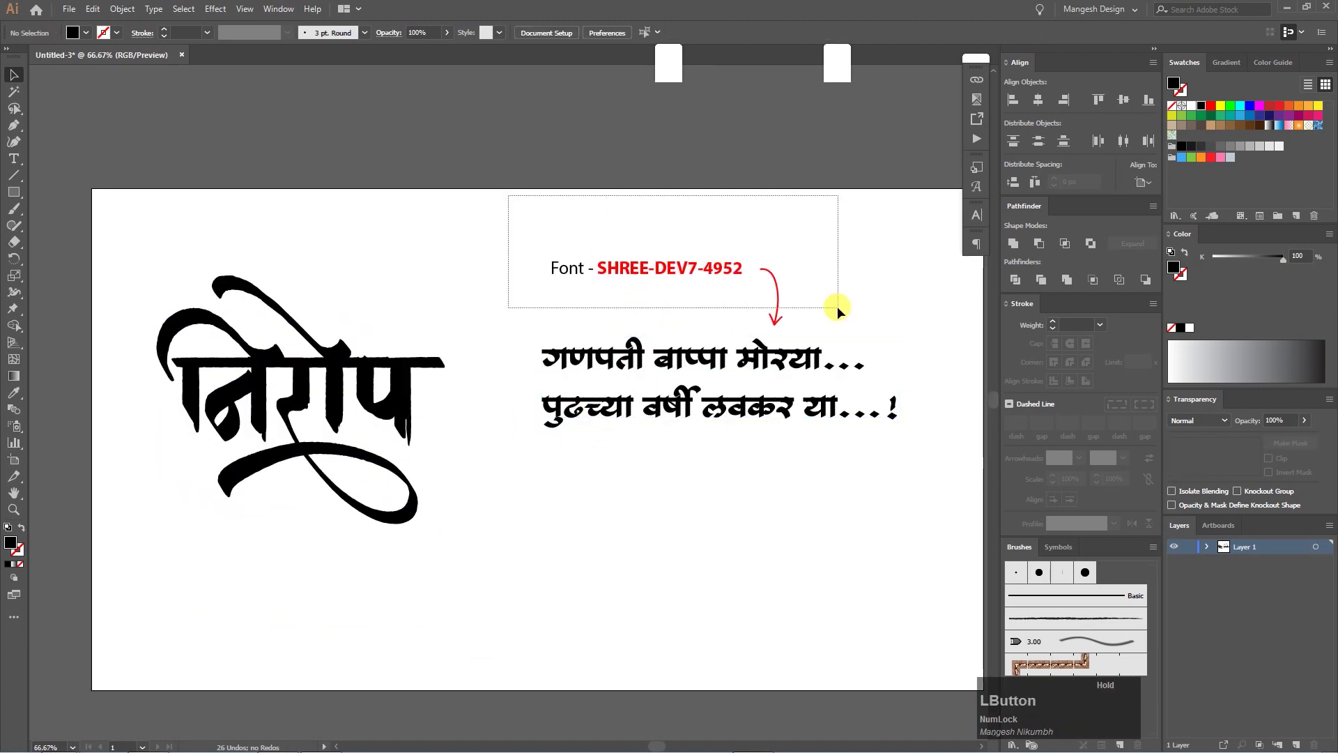
{"action": "key", "text": "Delete"}
{"action": "left_click_drag", "start_coordinate": [875, 463], "coordinate": [697, 356]}
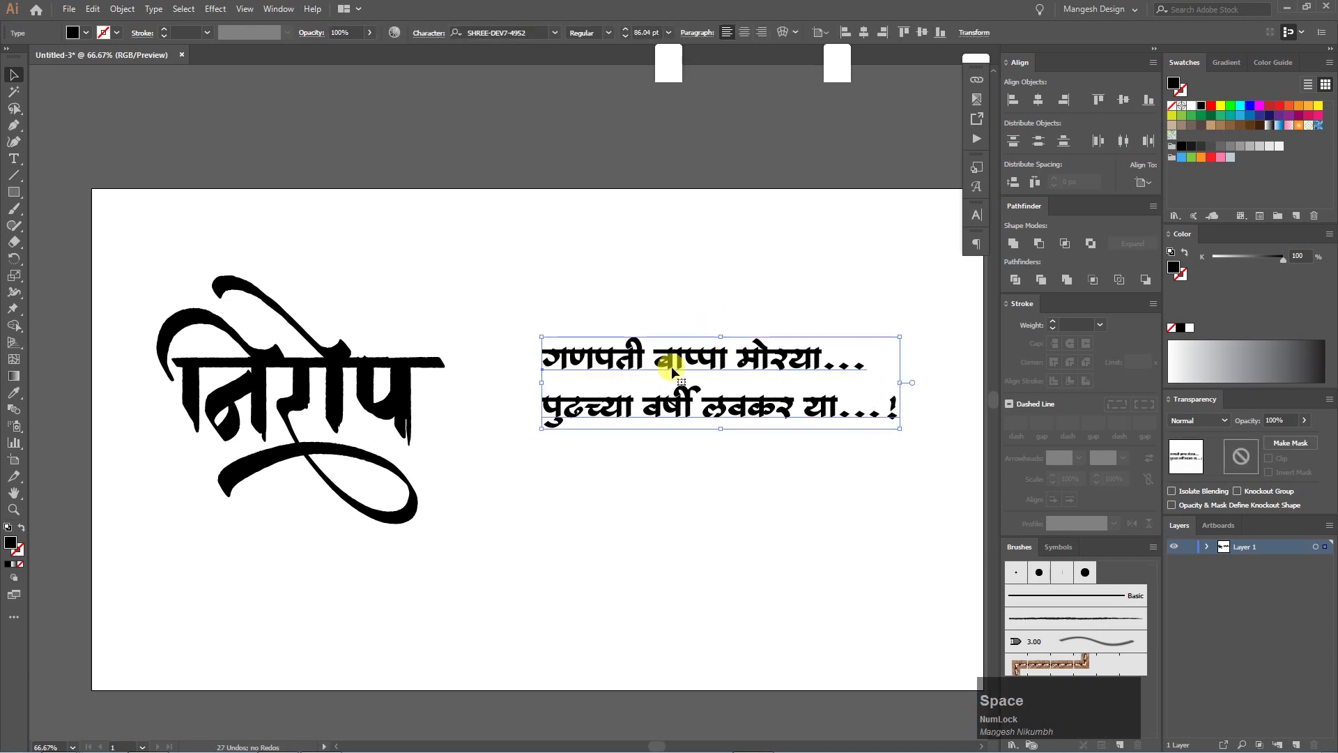
{"action": "right_click", "coordinate": [672, 370]}
{"action": "left_click", "coordinate": [749, 469]}
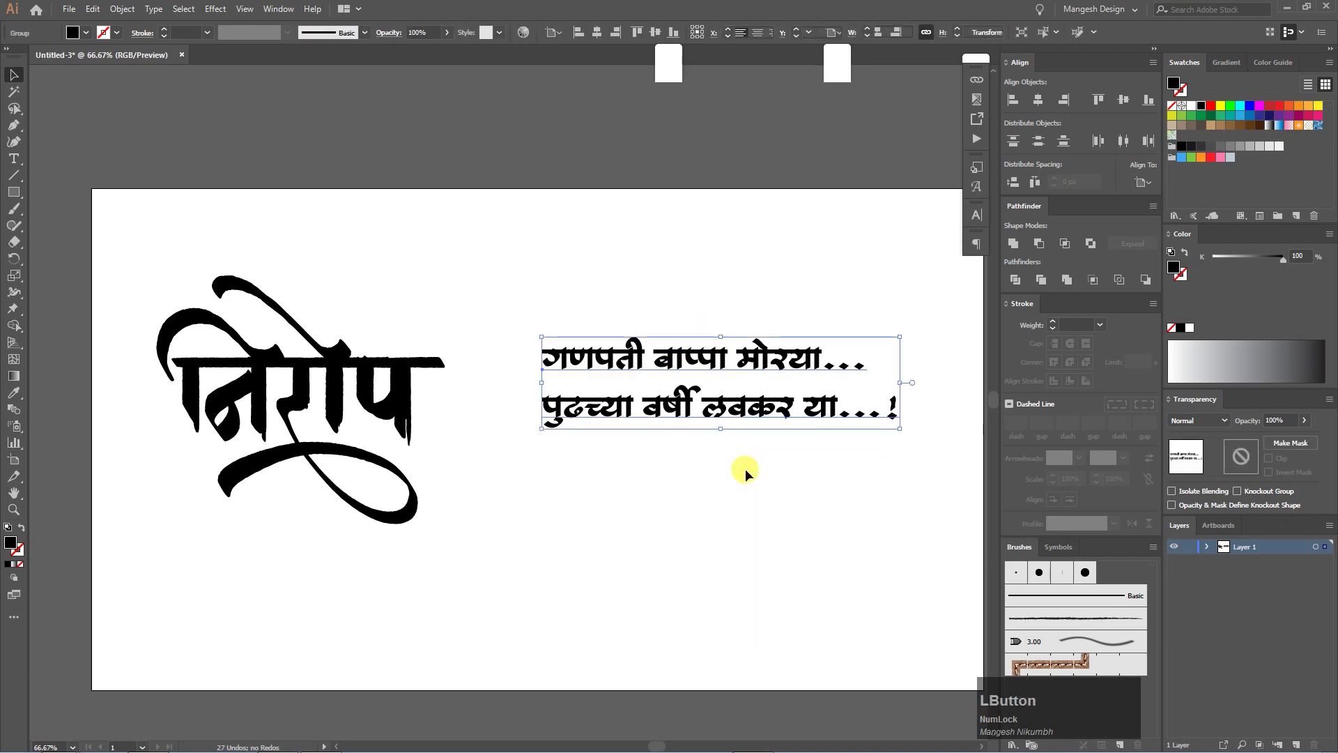
{"action": "left_click", "coordinate": [725, 512]}
Ungroup the outlined text, shift the गणपती बाप्पा मोरया line and place a spare copy of both lines below.
{"action": "left_click", "coordinate": [629, 363]}
{"action": "right_click", "coordinate": [692, 399]}
{"action": "left_click", "coordinate": [688, 466]}
{"action": "left_click_drag", "start_coordinate": [516, 292], "coordinate": [892, 373]}
{"action": "left_click_drag", "start_coordinate": [724, 364], "coordinate": [663, 333]}
{"action": "left_click_drag", "start_coordinate": [922, 464], "coordinate": [556, 384]}
{"action": "left_click_drag", "start_coordinate": [899, 500], "coordinate": [463, 252]}
{"action": "left_click_drag", "start_coordinate": [654, 336], "coordinate": [624, 672]}
Delete the ु vowel sign from पुढच्या and move the second line closer to the निरोप lettering.
{"action": "left_click", "coordinate": [652, 509]}
{"action": "key", "text": "a"}
{"action": "key", "text": "Delete"}
{"action": "key", "text": "Delete"}
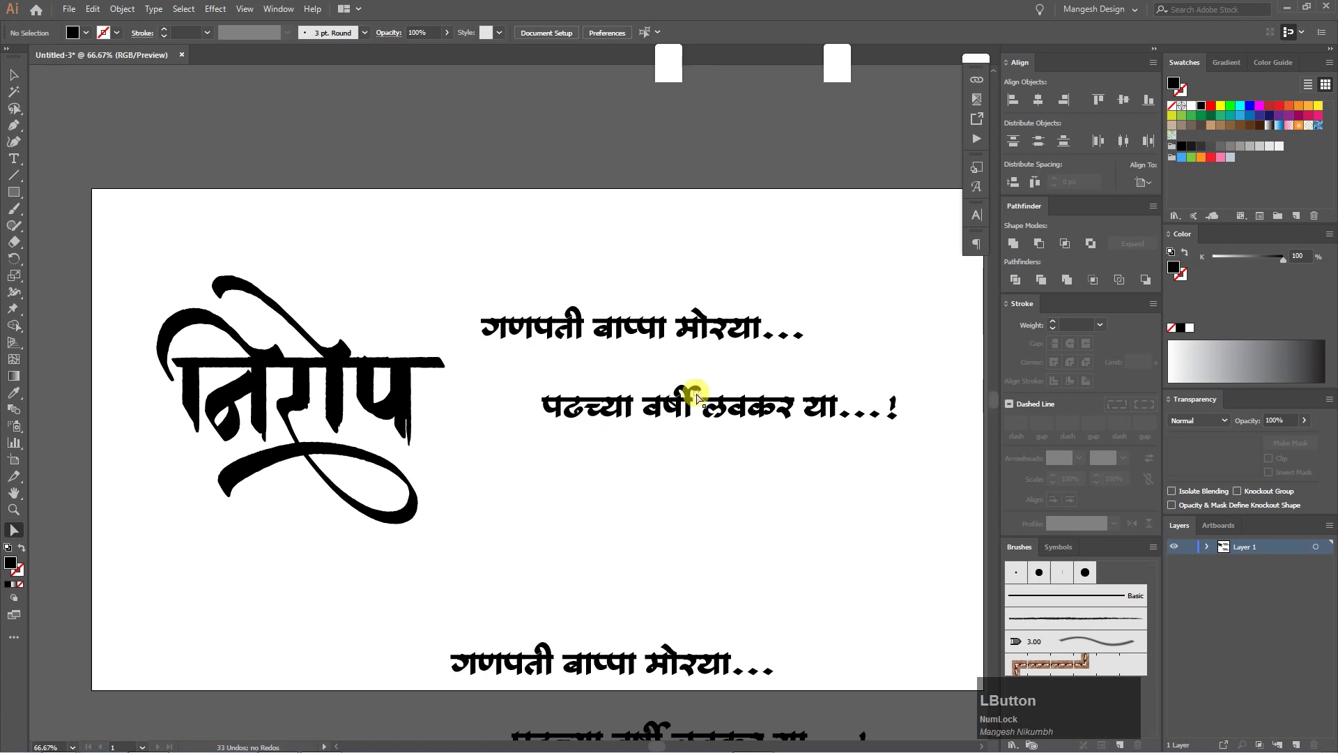
{"action": "key", "text": "v"}
{"action": "left_click_drag", "start_coordinate": [526, 361], "coordinate": [950, 458]}
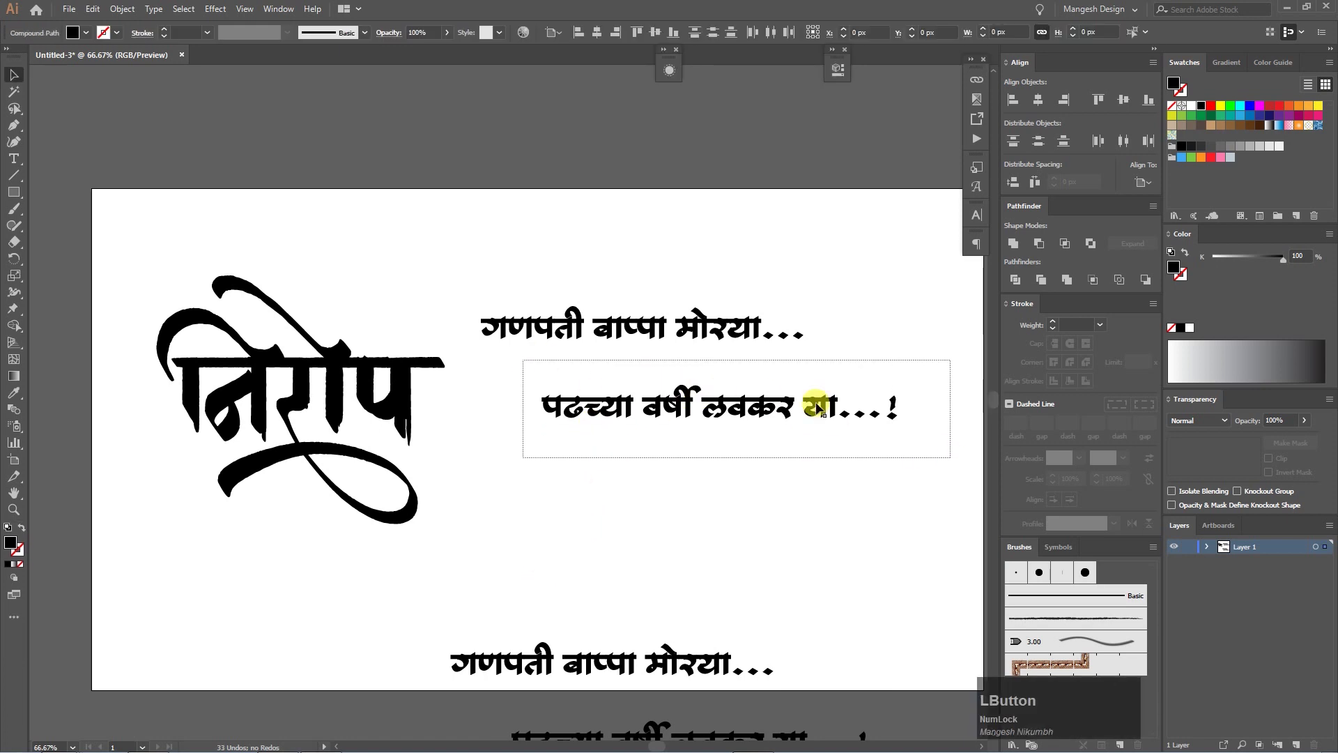
{"action": "left_click_drag", "start_coordinate": [824, 403], "coordinate": [720, 427]}
Delete the slanted upper vowel stroke from the word मोरया in the first line.
{"action": "left_click_drag", "start_coordinate": [836, 365], "coordinate": [530, 263]}
{"action": "left_click", "coordinate": [626, 285]}
{"action": "key", "text": "a"}
{"action": "left_click", "coordinate": [692, 315]}
{"action": "key", "text": "Delete"}
Stack the first text line directly above the second and scale both lines down together.
{"action": "key", "text": "v"}
{"action": "left_click_drag", "start_coordinate": [801, 366], "coordinate": [453, 237]}
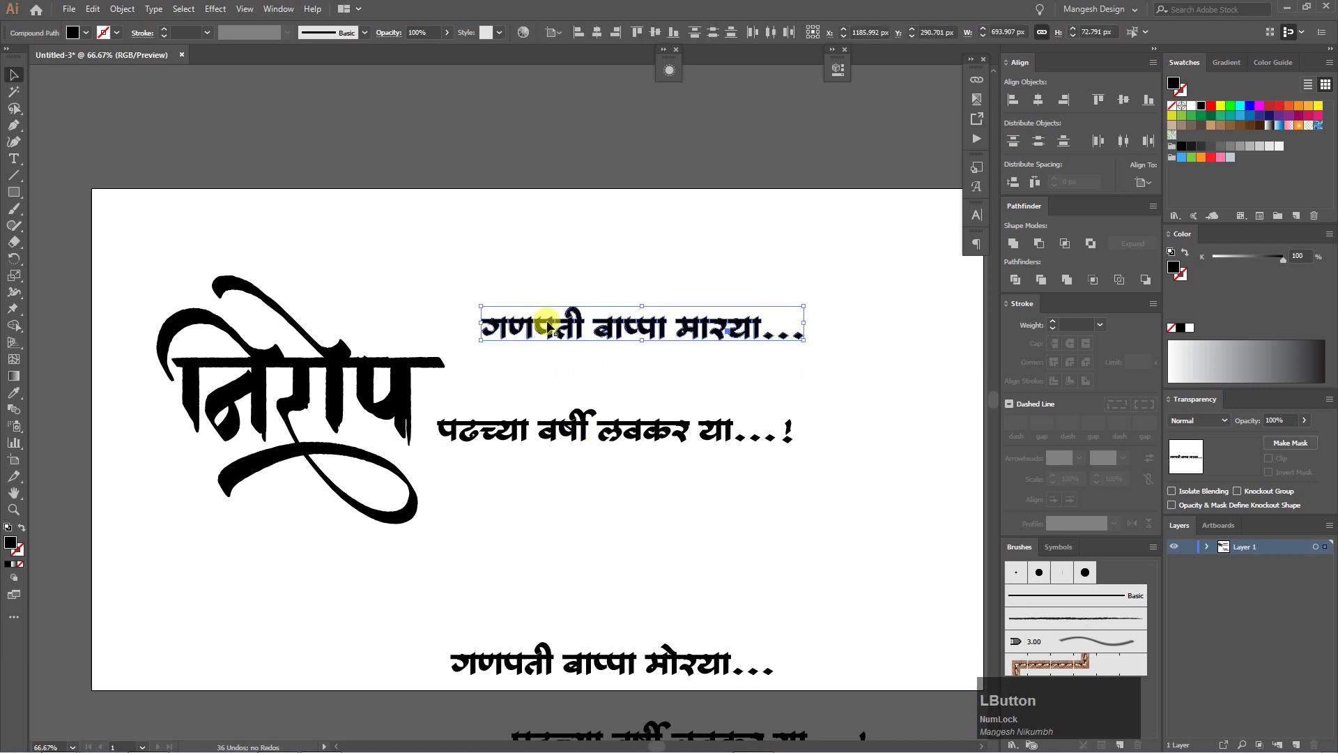
{"action": "left_click_drag", "start_coordinate": [663, 324], "coordinate": [619, 388]}
{"action": "left_click_drag", "start_coordinate": [821, 483], "coordinate": [469, 359]}
{"action": "left_click_drag", "start_coordinate": [794, 443], "coordinate": [646, 413]}
{"action": "left_click_drag", "start_coordinate": [530, 381], "coordinate": [521, 392]}
Align the starts of the two text lines and fit them tightly beside the letter प under its headline.
{"action": "left_click", "coordinate": [596, 318]}
{"action": "key", "text": "ctrl+plus"}
{"action": "left_click_drag", "start_coordinate": [596, 317], "coordinate": [603, 312]}
{"action": "left_click_drag", "start_coordinate": [789, 495], "coordinate": [392, 357]}
{"action": "left_click_drag", "start_coordinate": [447, 390], "coordinate": [451, 390]}
{"action": "left_click_drag", "start_coordinate": [704, 369], "coordinate": [745, 359]}
{"action": "left_click_drag", "start_coordinate": [566, 432], "coordinate": [564, 443]}
{"action": "left_click_drag", "start_coordinate": [529, 447], "coordinate": [620, 438]}
{"action": "key", "text": "Left"}
{"action": "key", "text": "Left"}
{"action": "key", "text": "Left"}
{"action": "key", "text": "Left"}
{"action": "key", "text": "Left"}
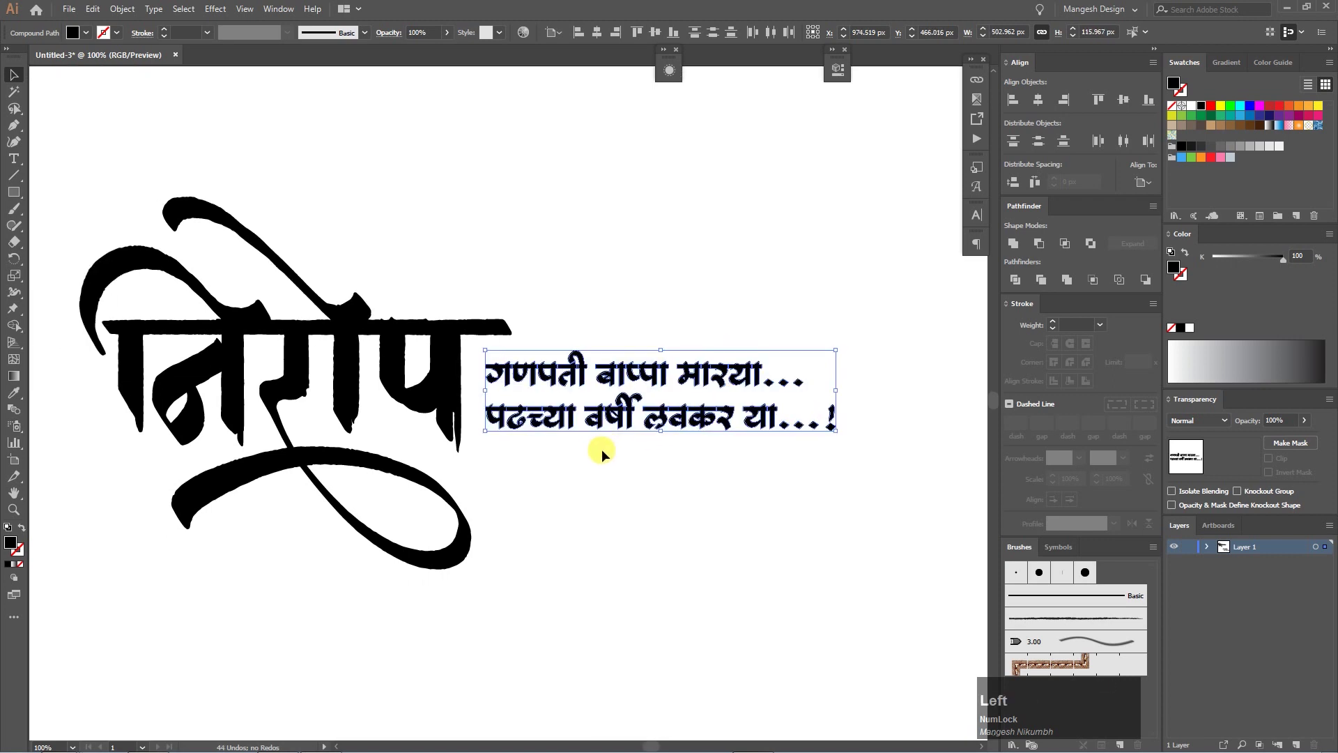
{"action": "left_click", "coordinate": [718, 470]}
{"action": "left_click_drag", "start_coordinate": [721, 473], "coordinate": [633, 435]}
Edit the 5 pt. Flat calligraphic brush, increasing its roundness and rotating its tip angle.
{"action": "key", "text": "ctrl+minus"}
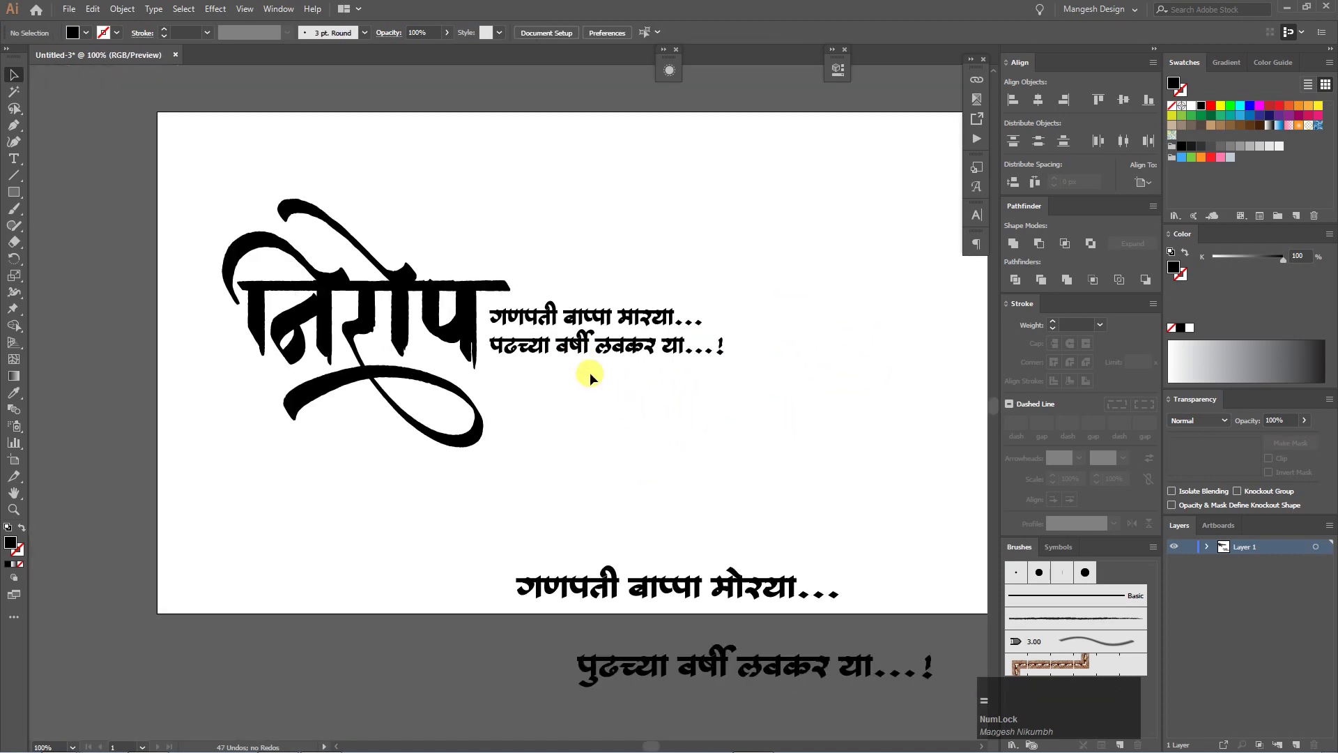
{"action": "key", "text": "ctrl+plus"}
{"action": "left_click", "coordinate": [1062, 575]}
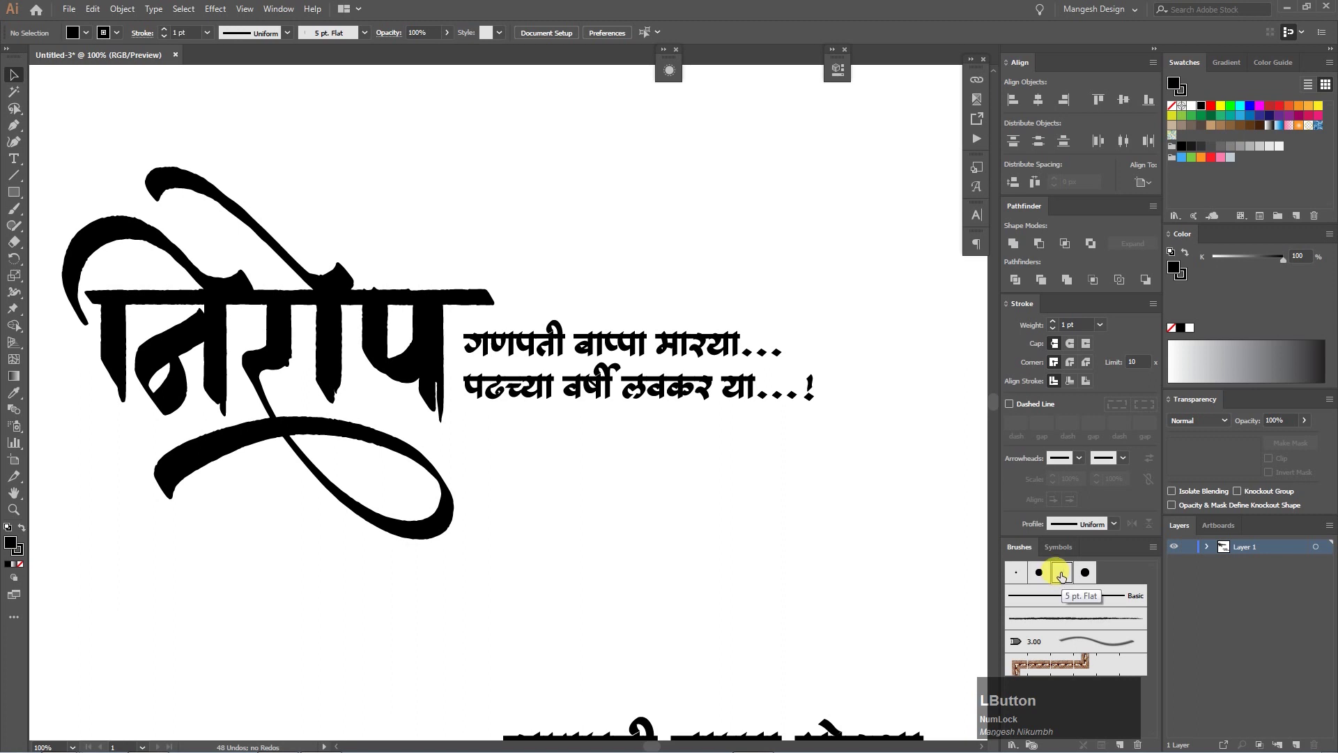
{"action": "double_click", "coordinate": [1059, 573]}
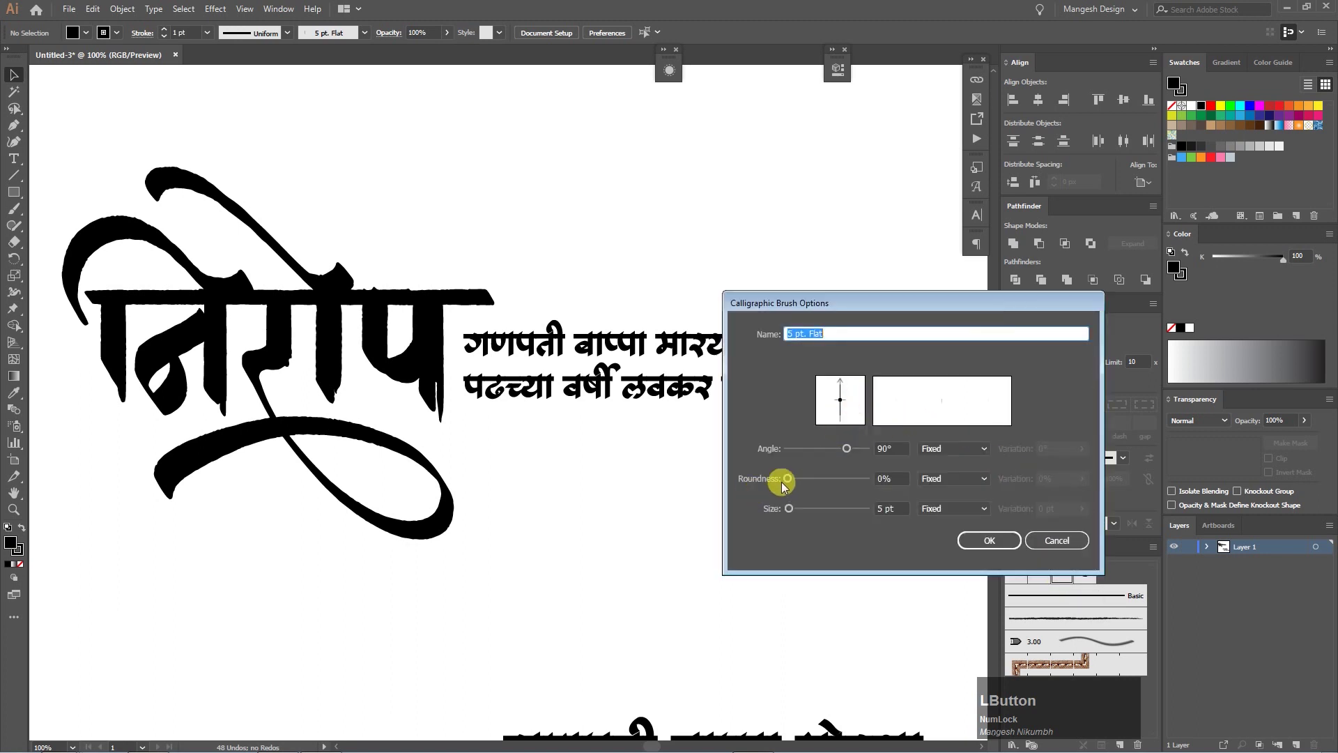
{"action": "left_click_drag", "start_coordinate": [782, 484], "coordinate": [796, 479]}
{"action": "left_click_drag", "start_coordinate": [860, 387], "coordinate": [861, 419]}
{"action": "left_click", "coordinate": [975, 541]}
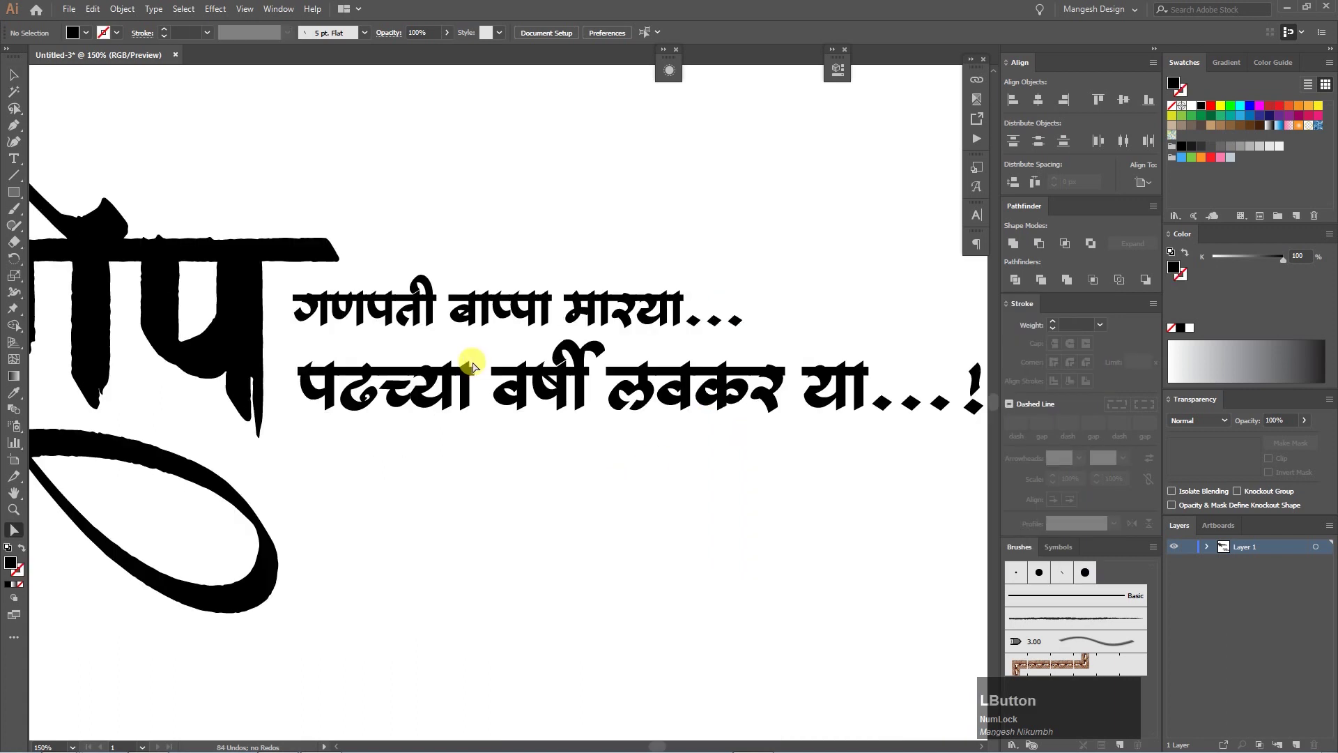
Stretch the second line's headline stroke from या across to the dots and extend it outward before its first letter प.
{"action": "mouse_move", "coordinate": [472, 366]}
{"action": "left_mouse_down"}
{"action": "mouse_move", "coordinate": [478, 389]}
{"action": "mouse_move", "coordinate": [900, 369]}
{"action": "left_mouse_up"}
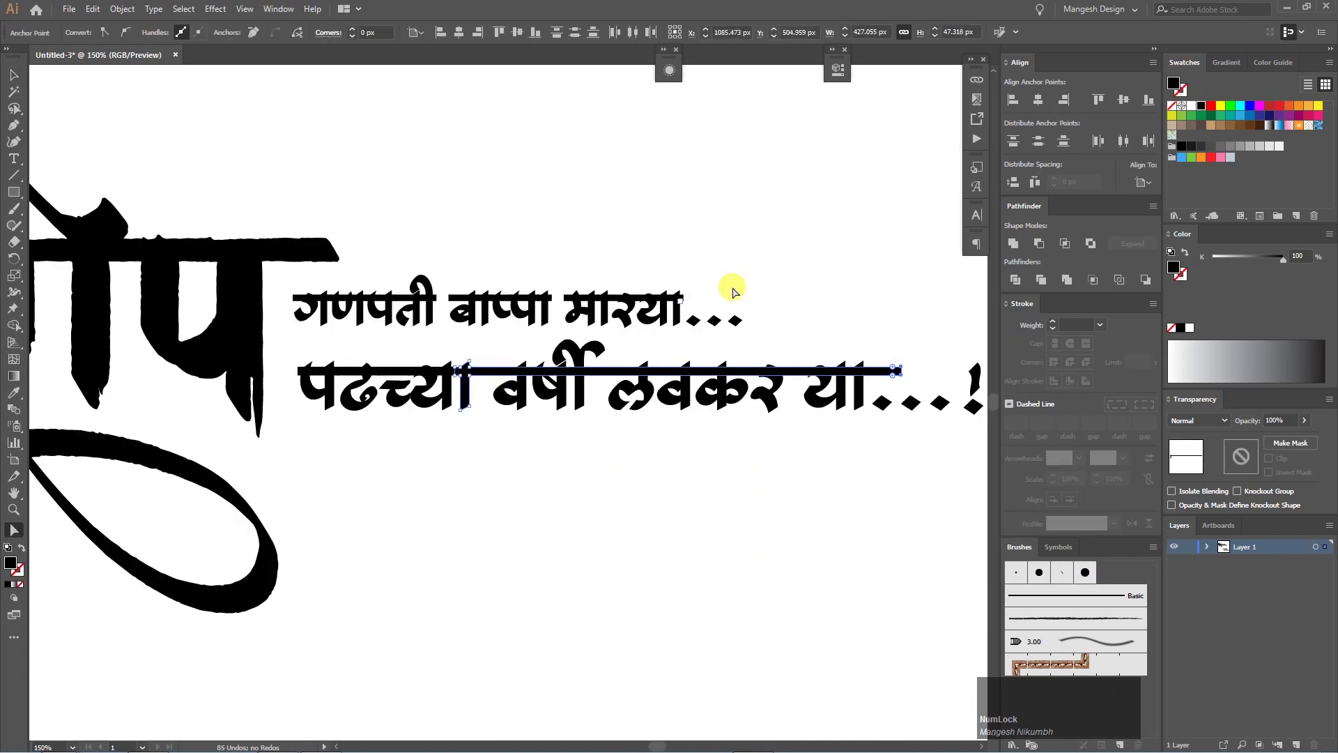
{"action": "left_click", "coordinate": [298, 376]}
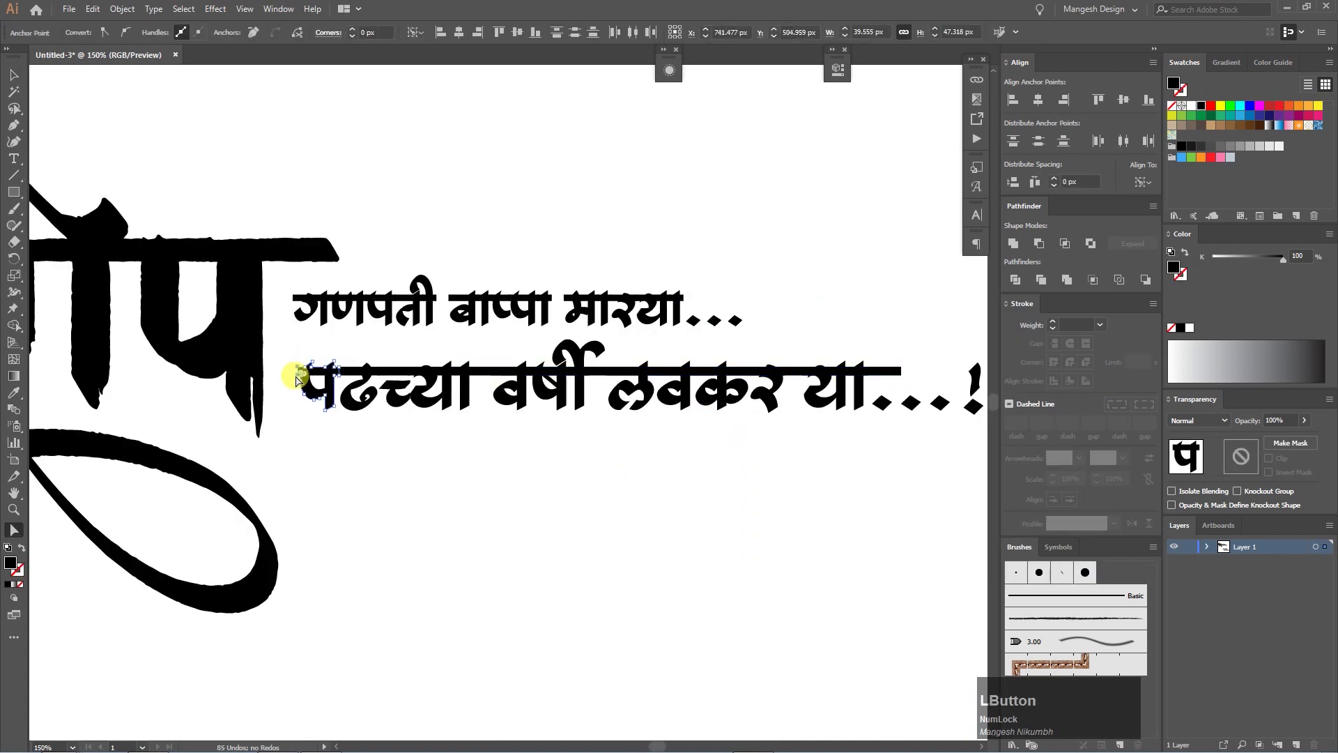
{"action": "key", "text": "Left"}
{"action": "key", "text": "Left"}
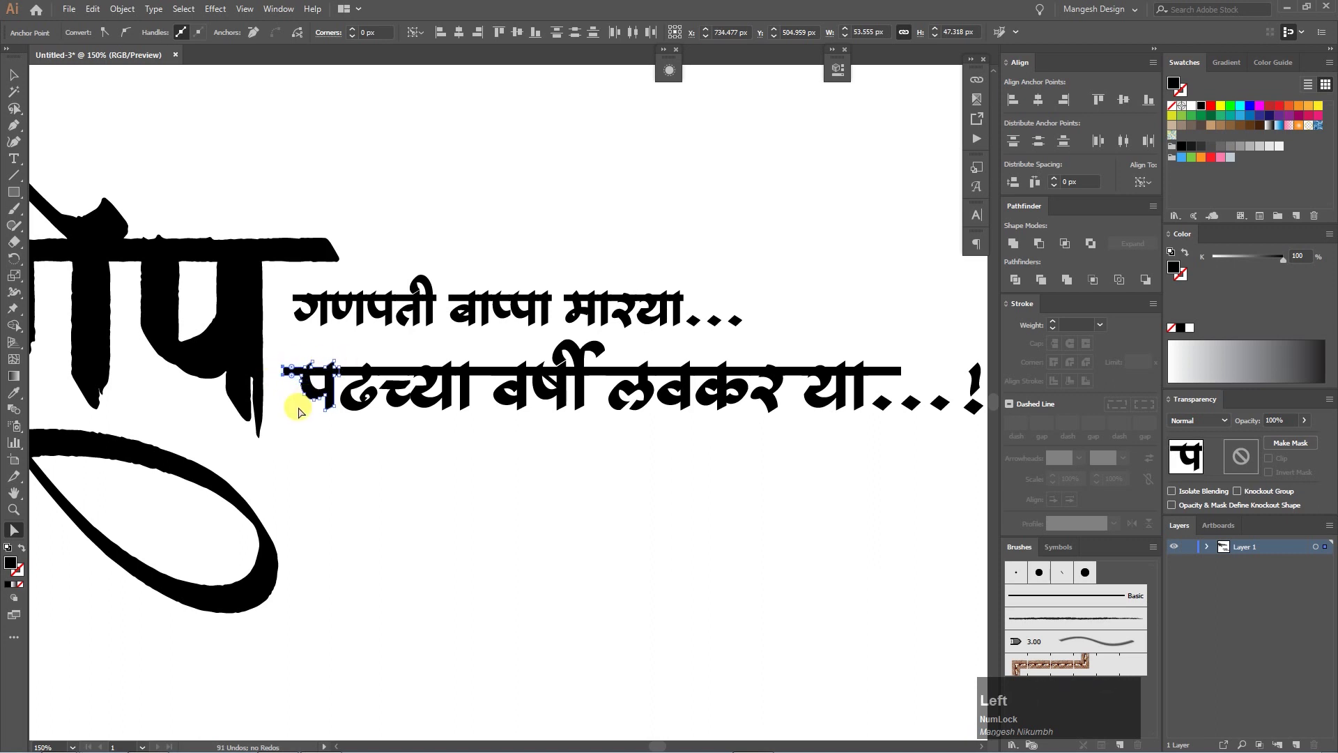
Extend the first line's headline stroke outward before the letter ग, toward the निरोप lettering.
{"action": "left_click_drag", "start_coordinate": [286, 285], "coordinate": [298, 307]}
{"action": "key", "text": "Left"}
{"action": "key", "text": "Left"}
{"action": "key", "text": "Left"}
{"action": "key", "text": "Left"}
{"action": "key", "text": "Left"}
{"action": "key", "text": "Left"}
{"action": "key", "text": "Left"}
{"action": "key", "text": "Left"}
{"action": "key", "text": "Left"}
{"action": "key", "text": "Left"}
{"action": "key", "text": "Left"}
{"action": "key", "text": "Left"}
{"action": "key", "text": "Left"}
{"action": "key", "text": "Left"}
{"action": "key", "text": "Left"}
{"action": "key", "text": "Left"}
{"action": "key", "text": "Left"}
{"action": "key", "text": "Left"}
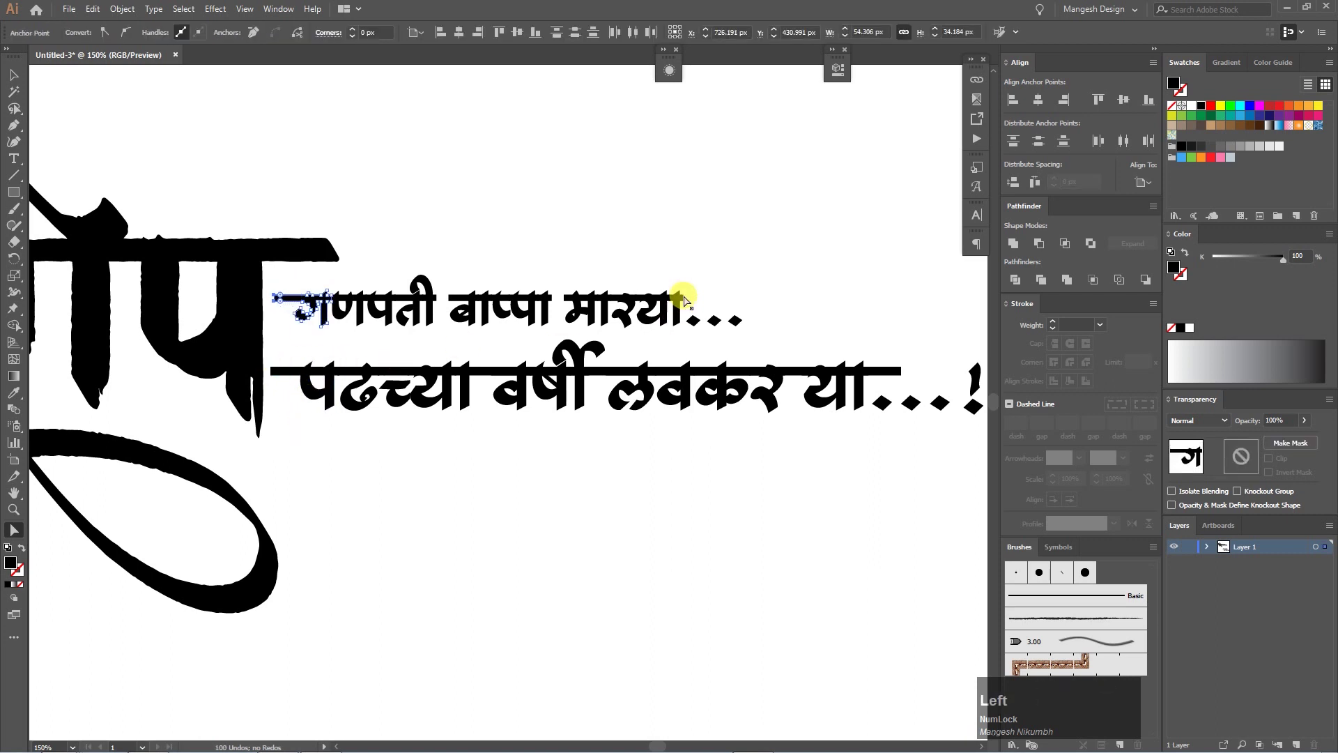
Stretch the first line's headline stroke across its words up to the three dots.
{"action": "left_click_drag", "start_coordinate": [438, 287], "coordinate": [617, 303]}
{"action": "left_click_drag", "start_coordinate": [727, 299], "coordinate": [728, 300]}
{"action": "left_click", "coordinate": [771, 264]}
Choose the Paintbrush with the 5 pt. Flat brush and set its angle to about -54° with 27% roundness.
{"action": "key", "text": "ctrl+minus"}
{"action": "key", "text": "ctrl+minus"}
{"action": "key", "text": "ctrl+equal"}
{"action": "left_click_drag", "start_coordinate": [554, 442], "coordinate": [571, 512]}
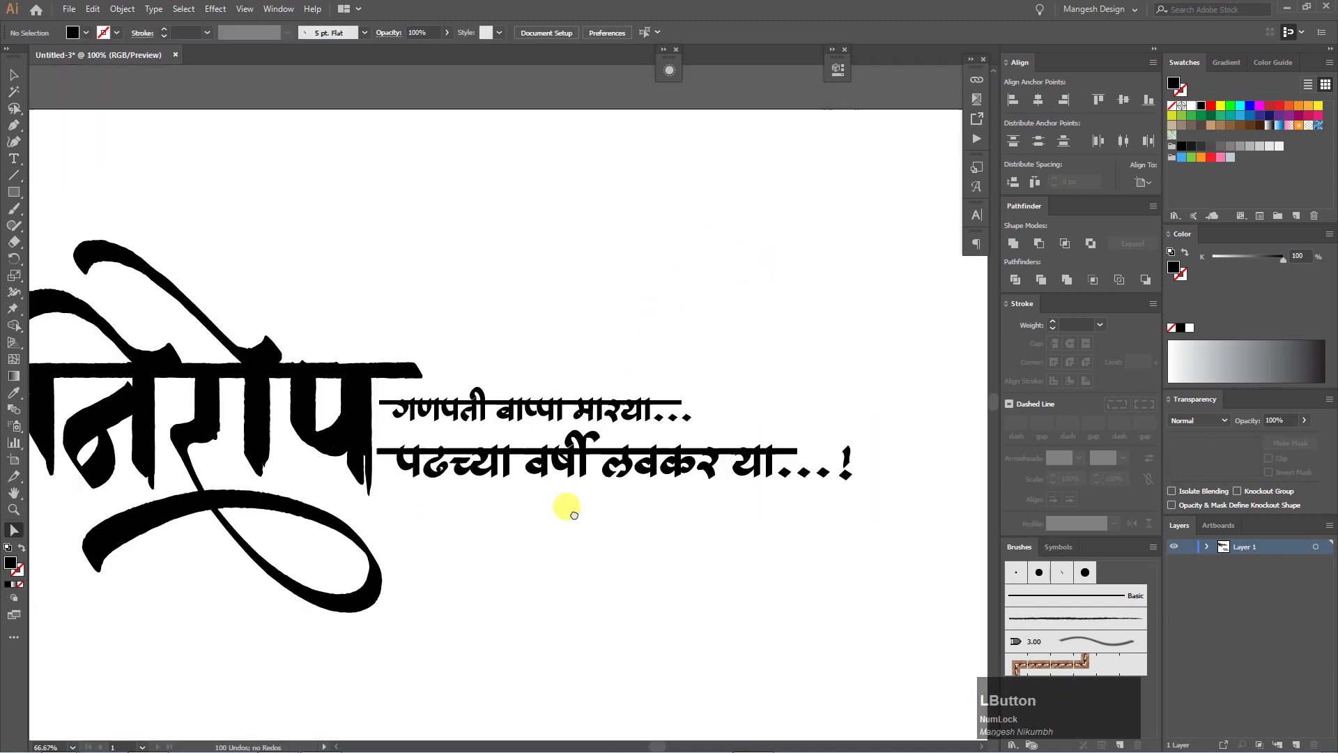
{"action": "left_click", "coordinate": [1061, 572]}
{"action": "key", "text": "b"}
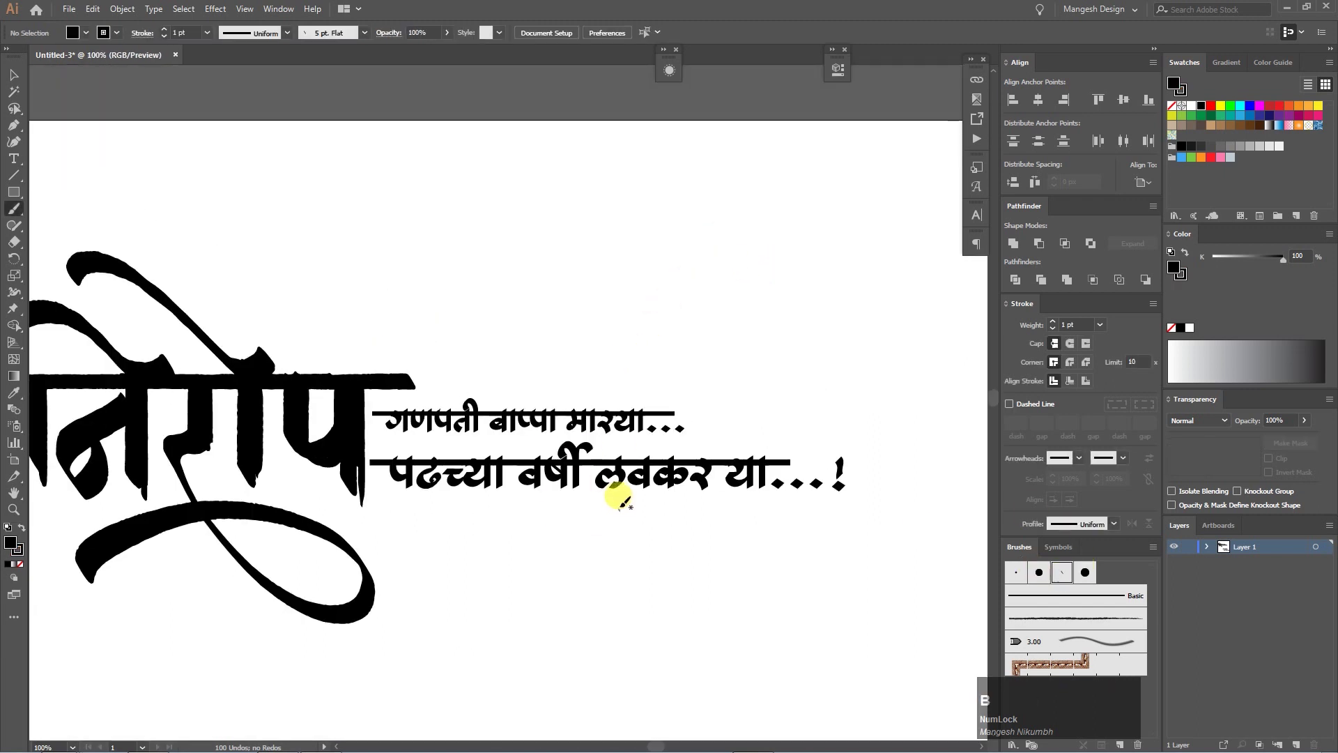
{"action": "double_click", "coordinate": [1062, 571]}
{"action": "left_click_drag", "start_coordinate": [845, 398], "coordinate": [843, 404]}
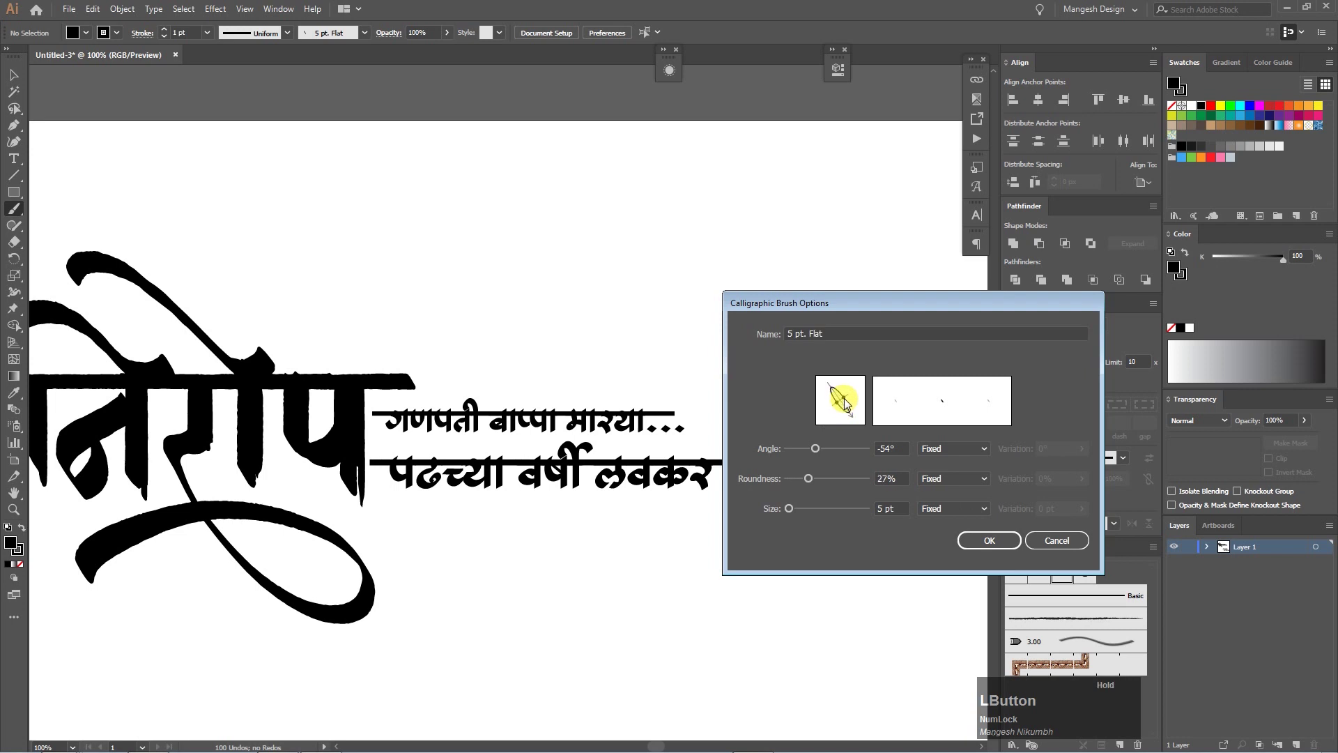
{"action": "left_click", "coordinate": [995, 541]}
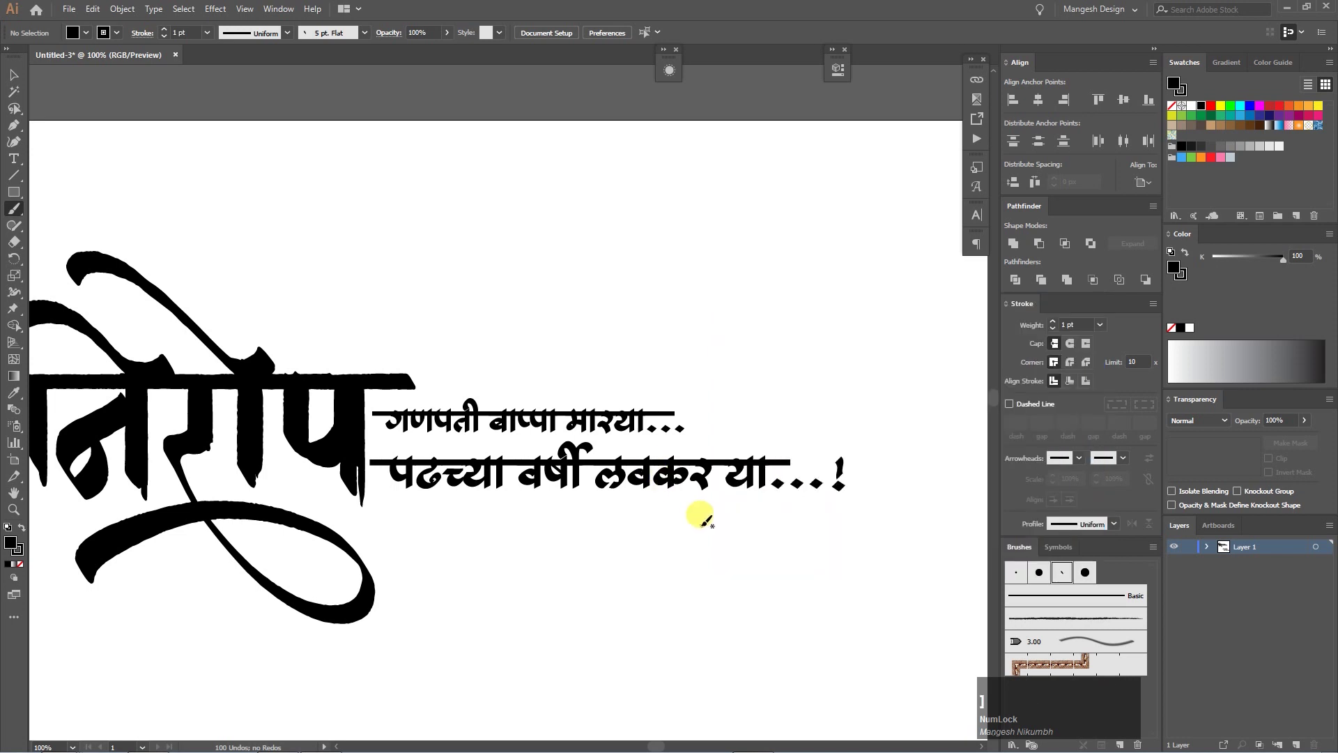
Paint a curved vowel swash with an upturned end above the word मोरया.
{"action": "left_click_drag", "start_coordinate": [549, 431], "coordinate": [564, 418]}
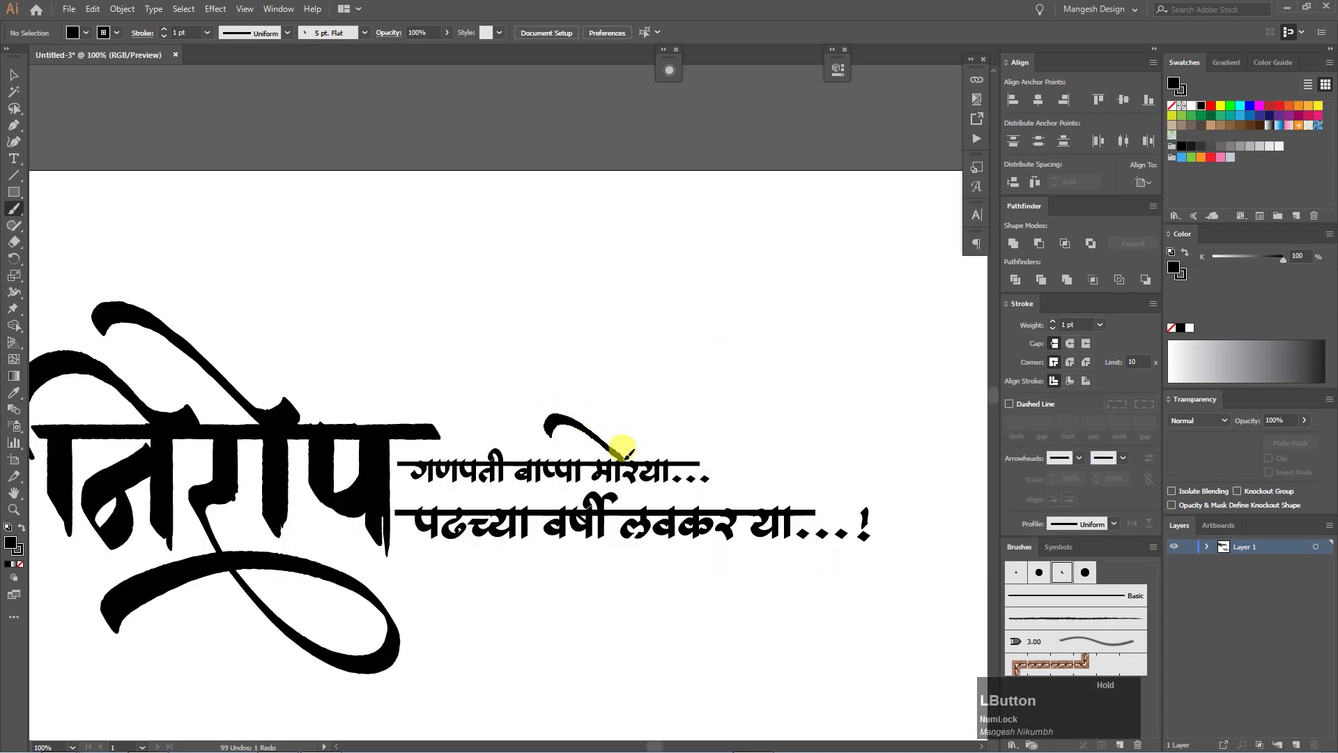
{"action": "left_click_drag", "start_coordinate": [622, 452], "coordinate": [636, 446]}
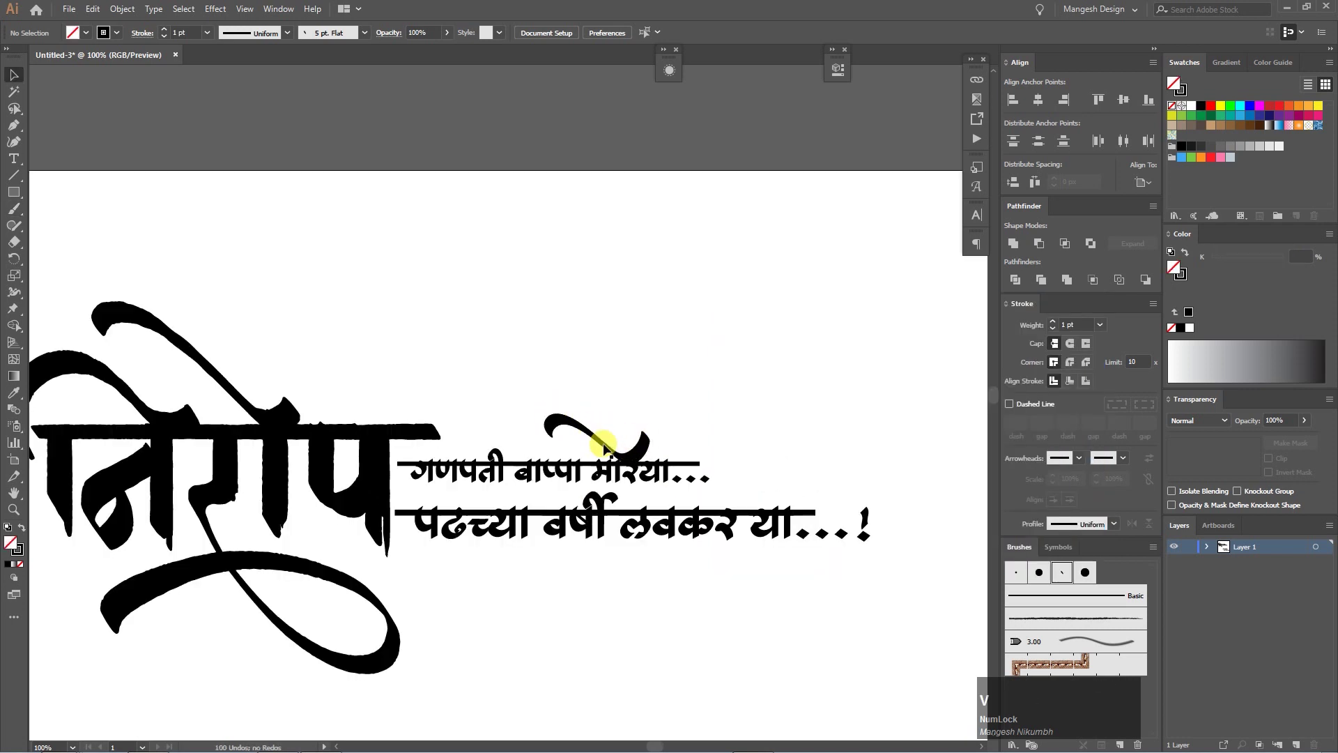
{"action": "key", "text": "v"}
{"action": "left_click", "coordinate": [675, 411]}
Paint a looping swash from the letter र of लवकर that sweeps beneath the second line.
{"action": "key", "text": "space"}
{"action": "left_click_drag", "start_coordinate": [657, 606], "coordinate": [657, 516]}
{"action": "key", "text": "b"}
{"action": "mouse_move", "coordinate": [727, 446]}
{"action": "left_mouse_down"}
{"action": "mouse_move", "coordinate": [795, 532]}
{"action": "mouse_move", "coordinate": [707, 468]}
{"action": "mouse_move", "coordinate": [611, 512]}
{"action": "left_mouse_up"}
{"action": "key", "text": "space"}
{"action": "left_click_drag", "start_coordinate": [749, 481], "coordinate": [708, 478]}
Paint a hooked ु vowel sign beneath the first letter of the second line to restore पुढच्या.
{"action": "left_click_drag", "start_coordinate": [392, 450], "coordinate": [466, 467]}
{"action": "key", "text": "b"}
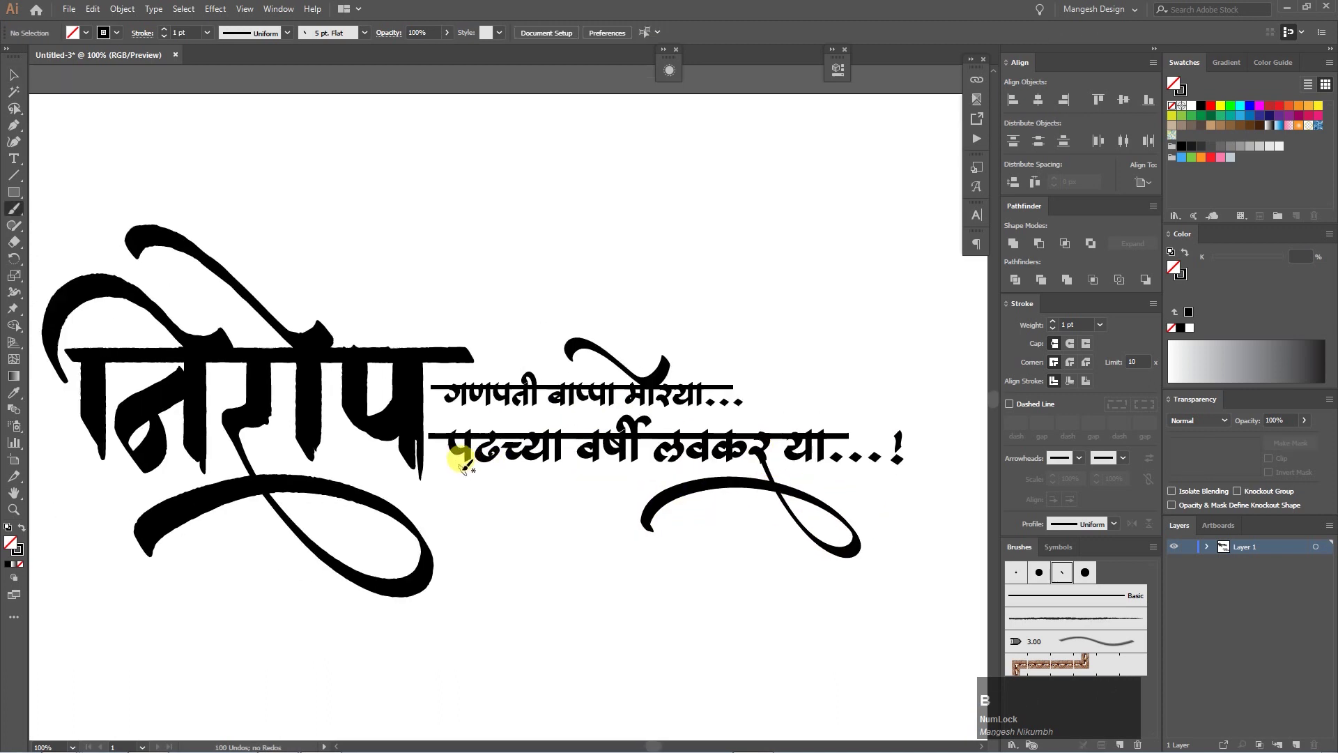
{"action": "key", "text": "space"}
{"action": "left_click_drag", "start_coordinate": [606, 493], "coordinate": [504, 498]}
{"action": "key", "text": "space"}
{"action": "left_click_drag", "start_coordinate": [653, 464], "coordinate": [542, 472]}
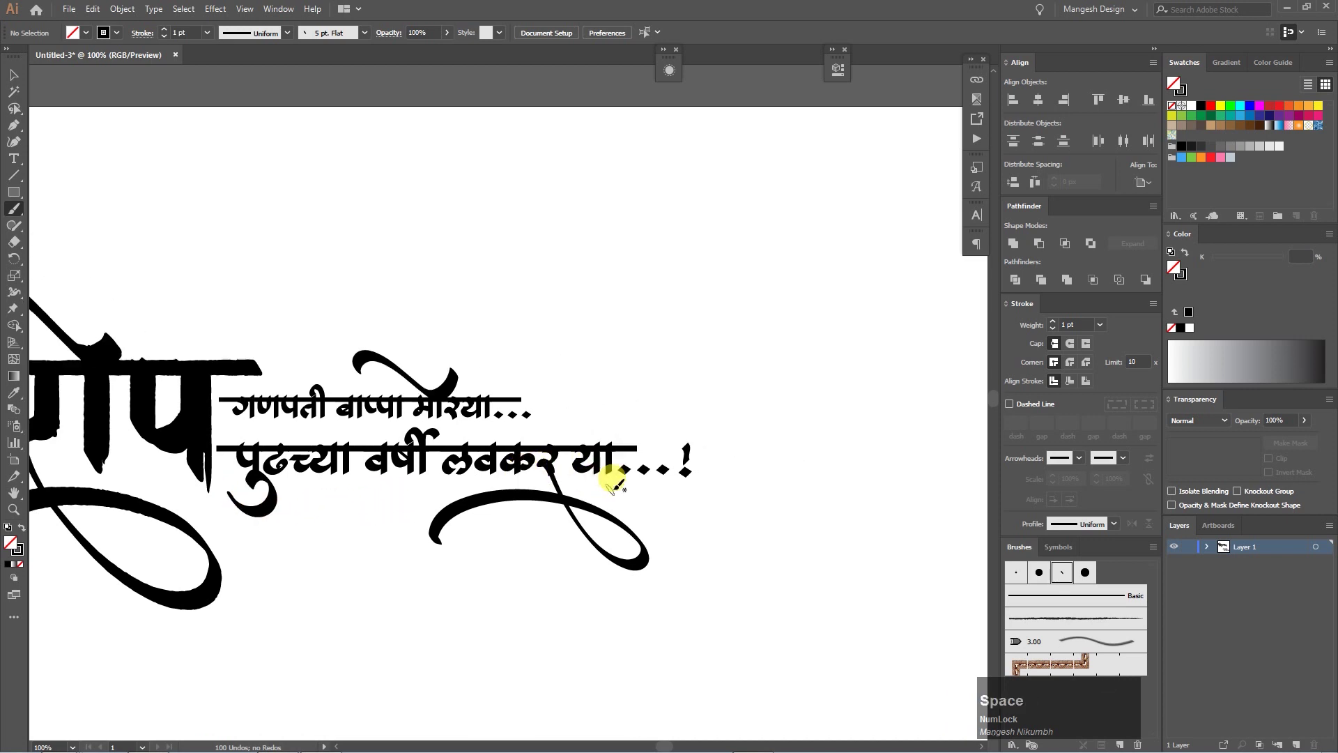
Delete the exclamation mark ending the second line and paint a taller one in its place.
{"action": "key", "text": "a"}
{"action": "left_click_drag", "start_coordinate": [676, 426], "coordinate": [713, 492]}
{"action": "key", "text": "Delete"}
{"action": "key", "text": "b"}
{"action": "left_click_drag", "start_coordinate": [679, 400], "coordinate": [681, 473]}
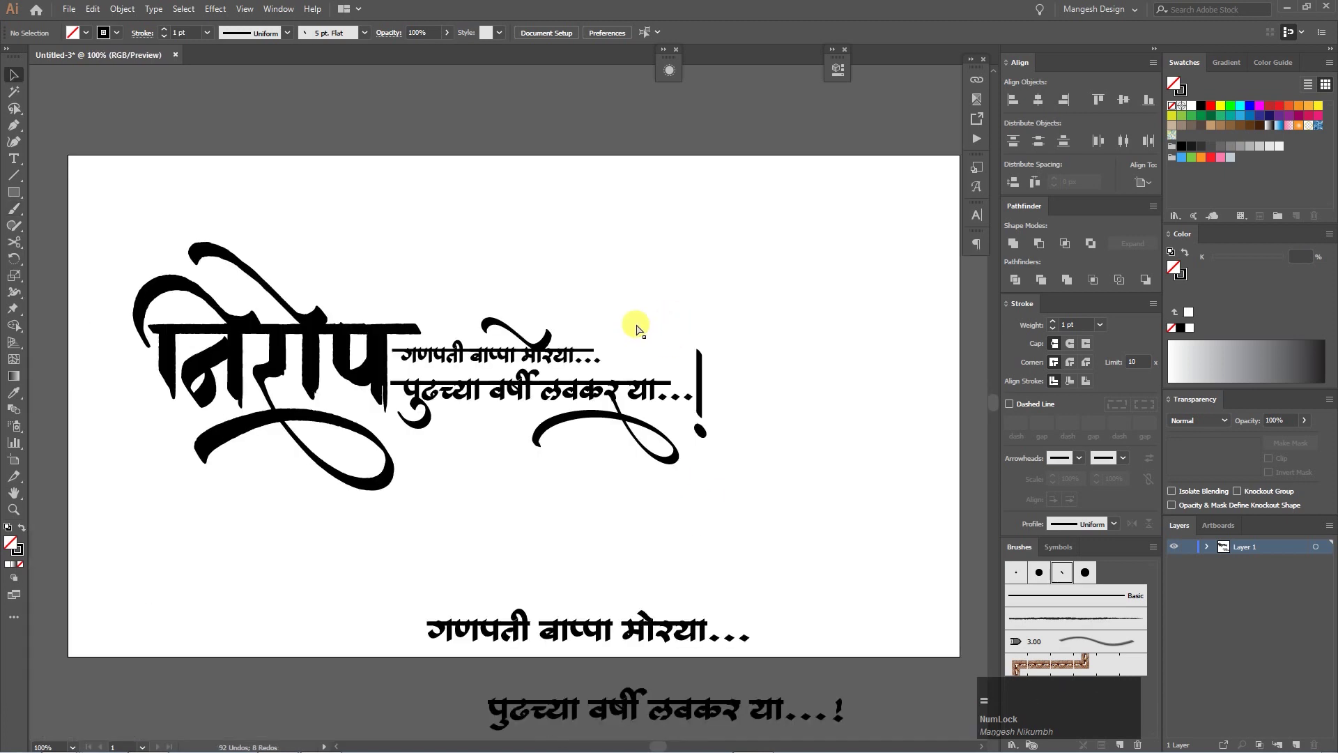
Set the stroke weight of the painted exclamation mark's stem to 0.5 pt.
{"action": "key", "text": "ctrl+1"}
{"action": "left_click_drag", "start_coordinate": [803, 465], "coordinate": [755, 385]}
{"action": "left_click", "coordinate": [779, 442]}
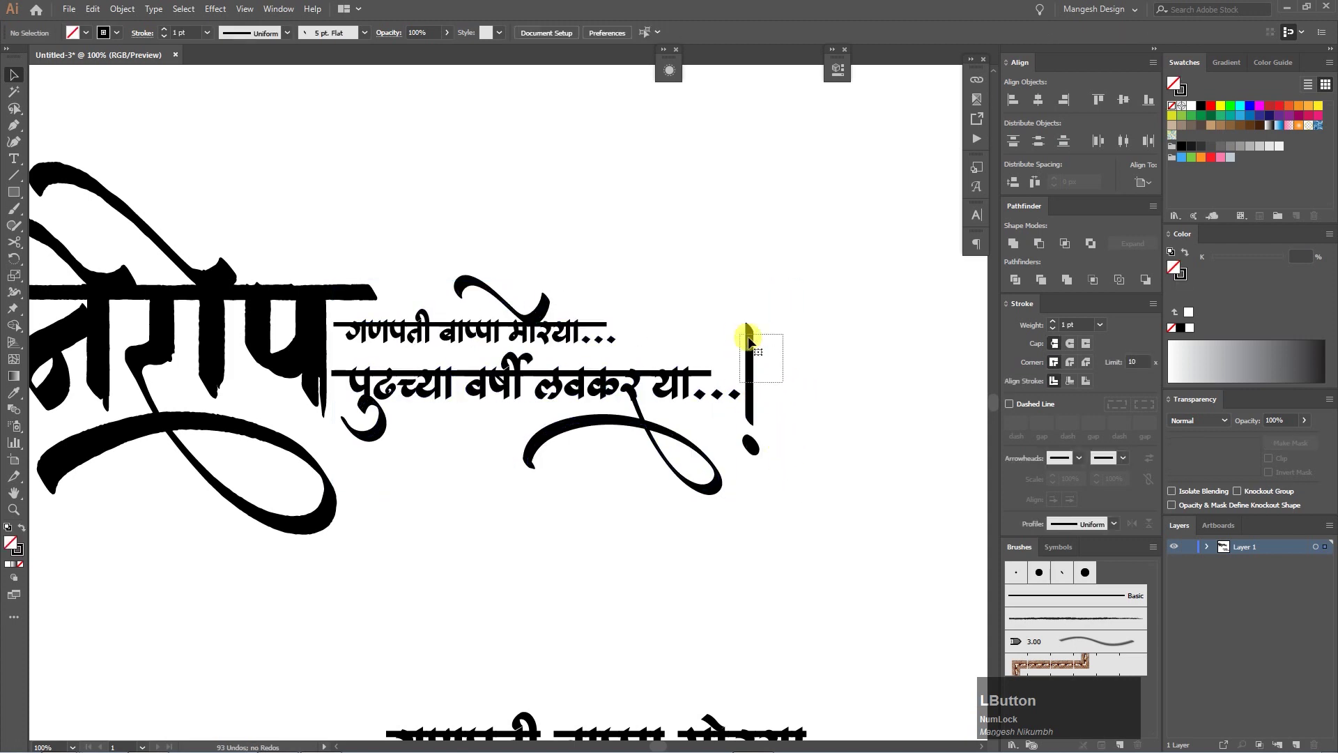
{"action": "left_click_drag", "start_coordinate": [747, 338], "coordinate": [745, 336]}
{"action": "left_click", "coordinate": [1100, 325]}
{"action": "left_click", "coordinate": [1121, 353]}
{"action": "left_click", "coordinate": [749, 443]}
{"action": "left_click_drag", "start_coordinate": [786, 469], "coordinate": [755, 383]}
{"action": "left_click", "coordinate": [822, 394]}
{"action": "key", "text": "space"}
{"action": "left_click_drag", "start_coordinate": [631, 306], "coordinate": [686, 314]}
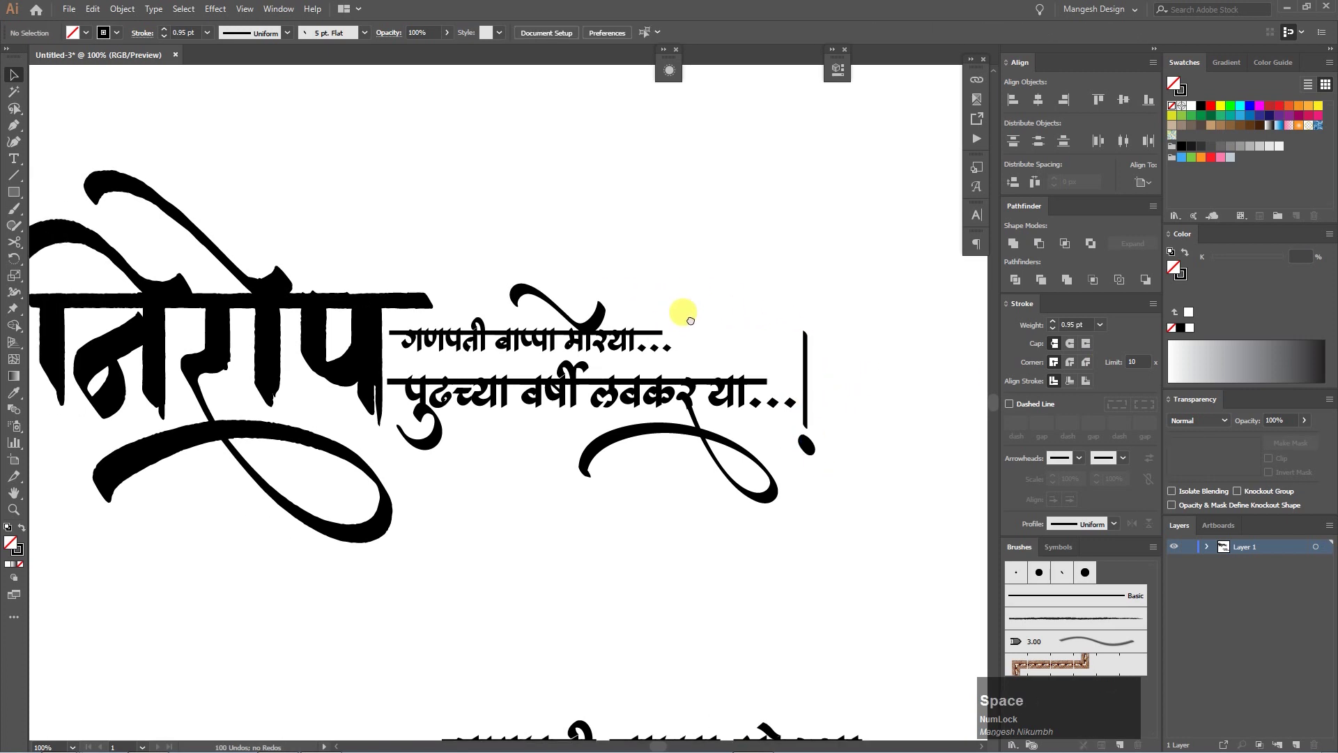
Try a 0.5 pt stroke weight on the swash above मोरया and undo it.
{"action": "left_click_drag", "start_coordinate": [556, 275], "coordinate": [503, 304]}
{"action": "left_click", "coordinate": [1100, 324]}
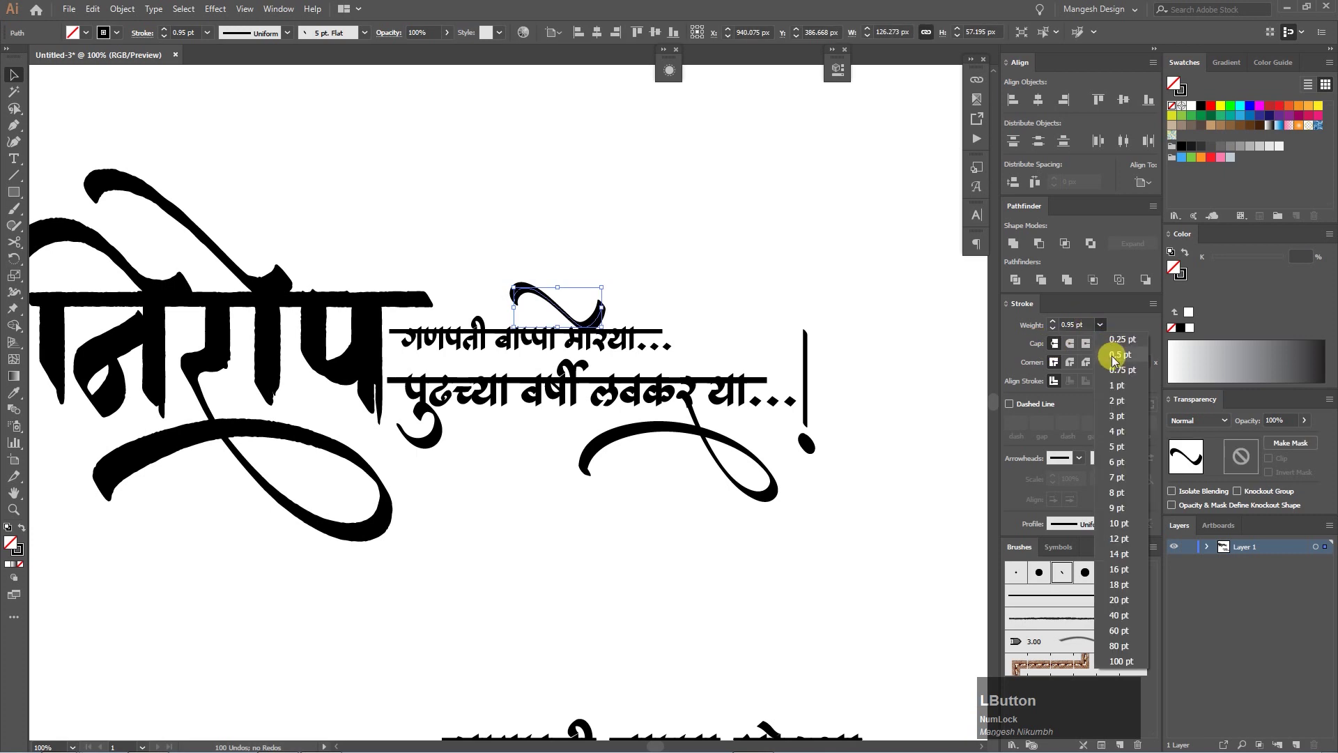
{"action": "left_click", "coordinate": [1108, 357]}
{"action": "left_click", "coordinate": [577, 392]}
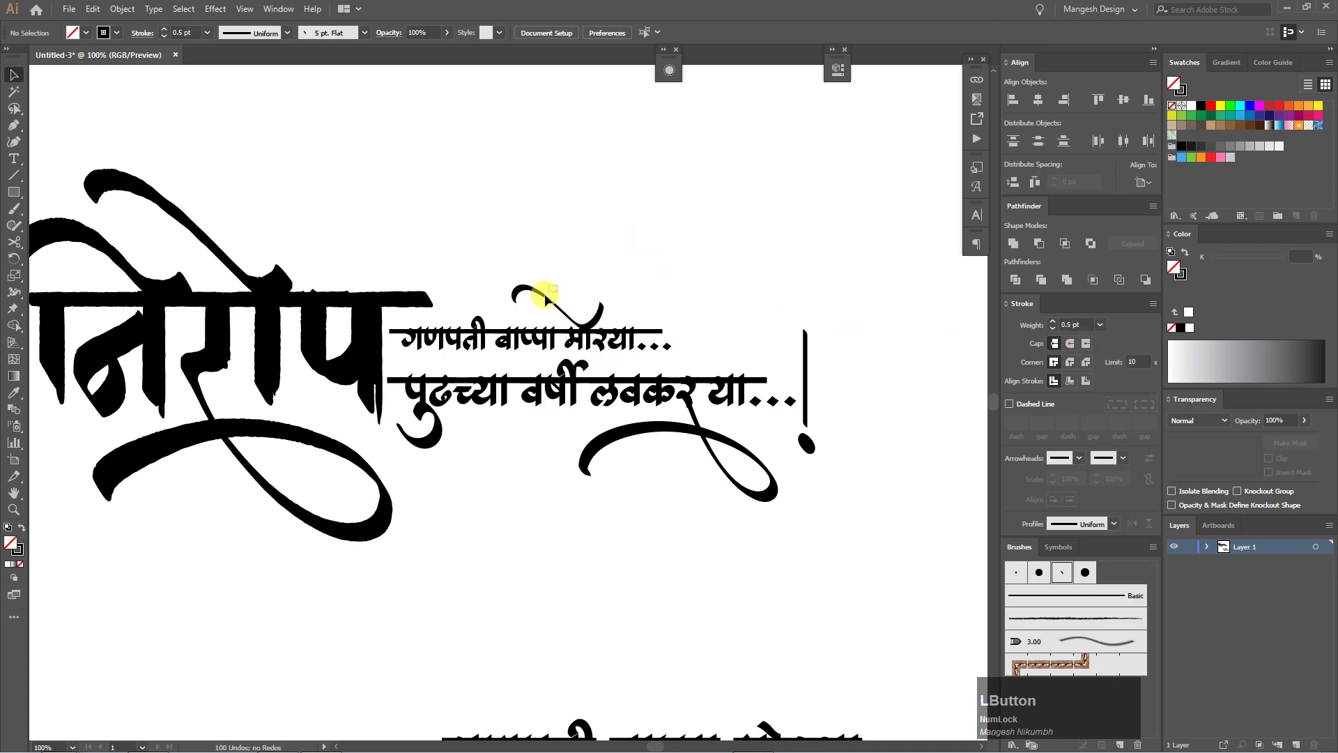
{"action": "key", "text": "ctrl+z"}
{"action": "key", "text": "ctrl+z"}
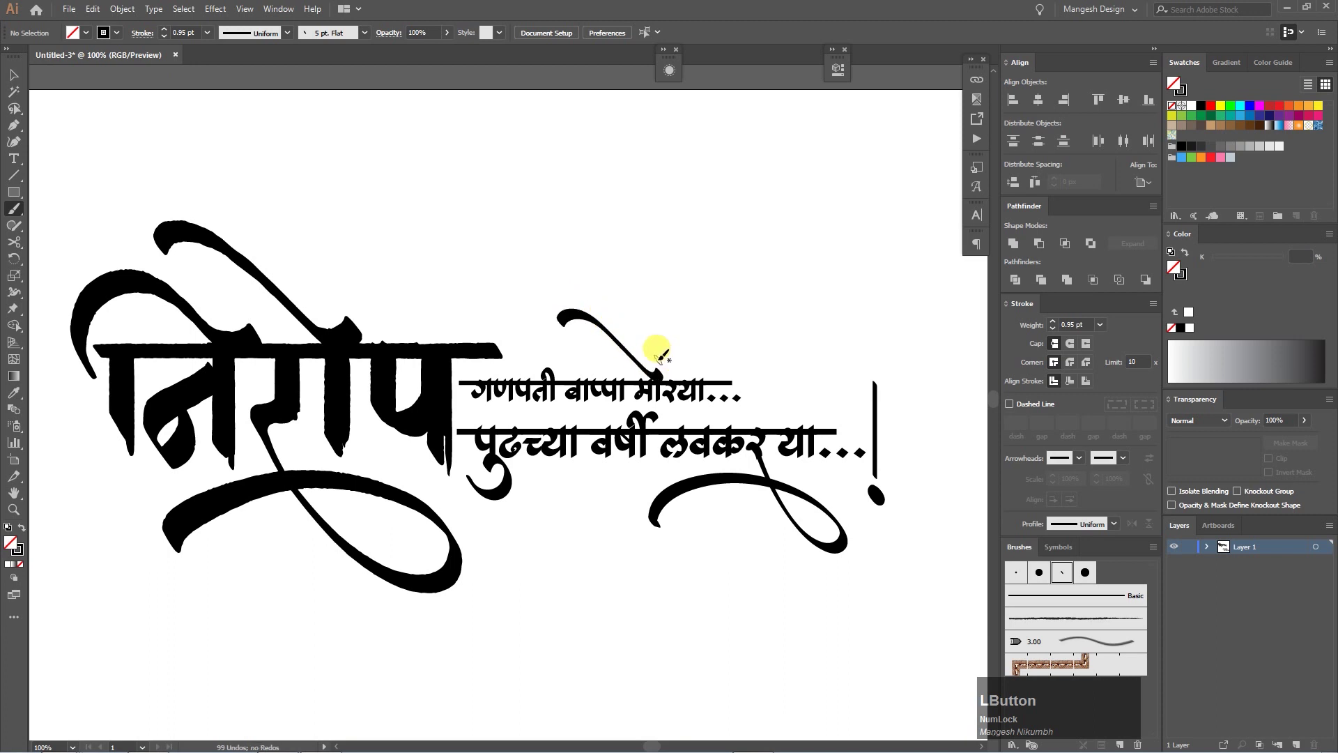
Nudge the diagonal vowel swash above मोरया slightly toward the end of the line.
{"action": "left_click", "coordinate": [630, 350]}
{"action": "key", "text": "Right"}
{"action": "key", "text": "Right"}
{"action": "left_click", "coordinate": [686, 316]}
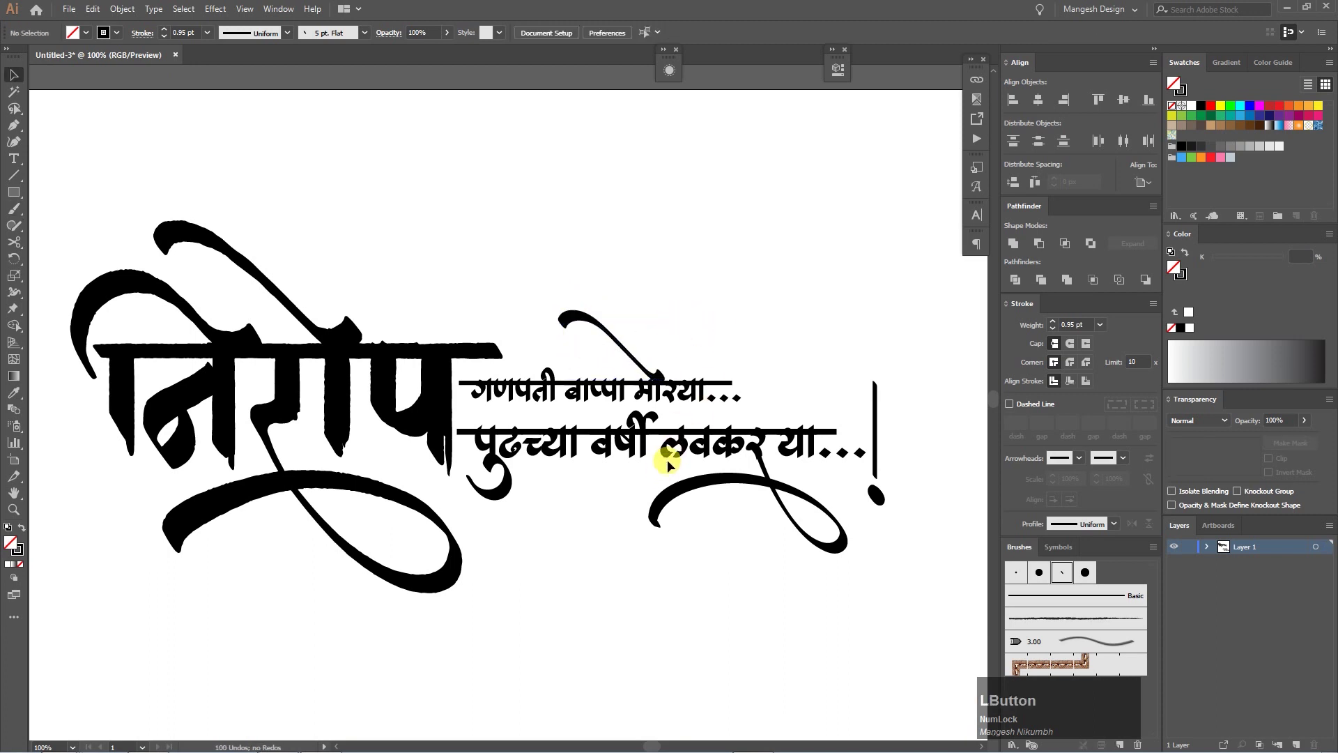
{"action": "key", "text": "ctrl+minus"}
{"action": "key", "text": "ctrl+plus"}
{"action": "key", "text": "ctrl+plus"}
{"action": "left_click_drag", "start_coordinate": [543, 398], "coordinate": [508, 434]}
{"action": "key", "text": "ctrl+minus"}
{"action": "key", "text": "ctrl+minus"}
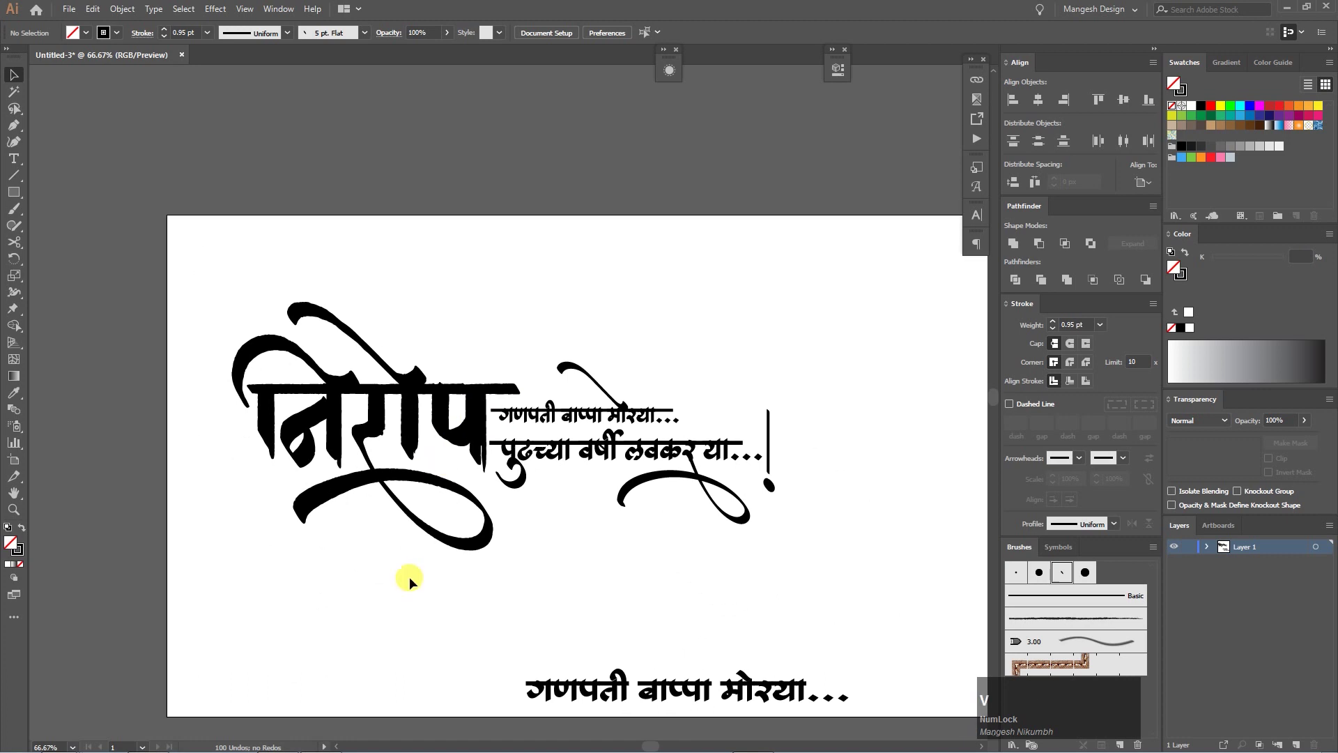
Scale up the निरोप lettering slightly and nudge it up and away from the tagline.
{"action": "left_click", "coordinate": [302, 500]}
{"action": "left_click_drag", "start_coordinate": [232, 550], "coordinate": [207, 571]}
{"action": "key", "text": "Up"}
{"action": "key", "text": "Up"}
{"action": "key", "text": "Up"}
{"action": "key", "text": "Up"}
{"action": "key", "text": "Left"}
{"action": "left_click", "coordinate": [674, 530]}
Remove an anchor point from the edge of र's tail in लवकर and move the tail's lower corner to meet the swash.
{"action": "key", "text": "ctrl+plus"}
{"action": "left_click_drag", "start_coordinate": [817, 555], "coordinate": [629, 524]}
{"action": "key", "text": "ctrl+plus"}
{"action": "key", "text": "ctrl+plus"}
{"action": "key", "text": "ctrl+plus"}
{"action": "key", "text": "a"}
{"action": "left_click", "coordinate": [609, 466]}
{"action": "left_click_drag", "start_coordinate": [601, 479], "coordinate": [646, 555]}
{"action": "left_click", "coordinate": [678, 505]}
{"action": "key", "text": "ctrl+plus"}
{"action": "left_click", "coordinate": [639, 476]}
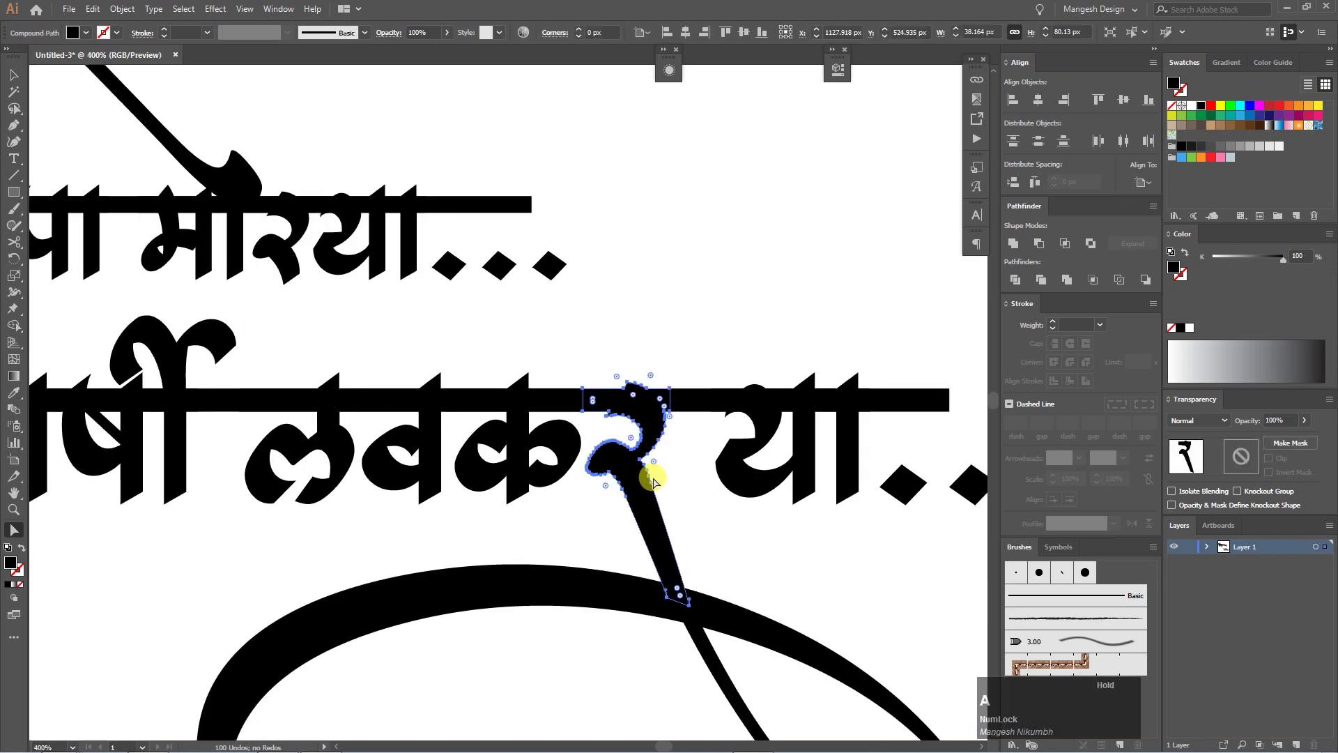
{"action": "key", "text": "minus"}
{"action": "left_click", "coordinate": [650, 477]}
{"action": "key", "text": "a"}
{"action": "left_click", "coordinate": [702, 510]}
{"action": "left_click", "coordinate": [675, 562]}
{"action": "left_click_drag", "start_coordinate": [688, 604], "coordinate": [696, 610]}
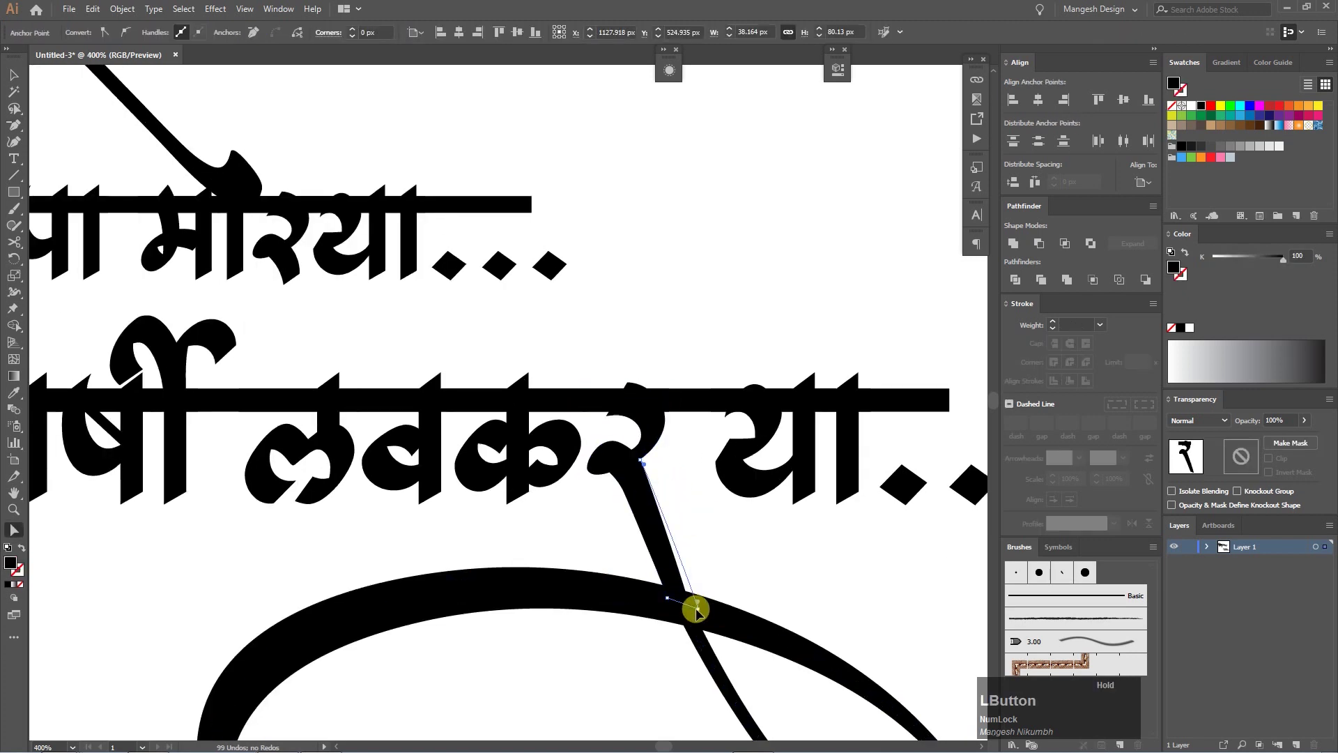
{"action": "left_click", "coordinate": [701, 477]}
Trim the edge of र's tail with the Eraser and refine its anchor points where it flows into the swash.
{"action": "key", "text": "ctrl+minus"}
{"action": "key", "text": "ctrl+minus"}
{"action": "key", "text": "ctrl+plus"}
{"action": "key", "text": "ctrl+plus"}
{"action": "mouse_move", "coordinate": [662, 507]}
{"action": "left_mouse_down"}
{"action": "mouse_move", "coordinate": [538, 399]}
{"action": "mouse_move", "coordinate": [537, 449]}
{"action": "mouse_move", "coordinate": [508, 353]}
{"action": "left_mouse_up"}
{"action": "left_click", "coordinate": [538, 421]}
{"action": "key", "text": "shift+e"}
{"action": "key", "text": "ctrl+z"}
{"action": "key", "text": "a"}
{"action": "key", "text": "shift+e"}
{"action": "mouse_move", "coordinate": [522, 411]}
{"action": "left_mouse_down"}
{"action": "mouse_move", "coordinate": [541, 457]}
{"action": "mouse_move", "coordinate": [525, 360]}
{"action": "mouse_move", "coordinate": [517, 393]}
{"action": "mouse_move", "coordinate": [505, 362]}
{"action": "left_mouse_up"}
{"action": "key", "text": "a"}
{"action": "left_click", "coordinate": [540, 382]}
{"action": "left_click", "coordinate": [509, 376]}
{"action": "key", "text": "a"}
{"action": "key", "text": "a"}
{"action": "left_click", "coordinate": [577, 385]}
{"action": "key", "text": "ctrl+minus"}
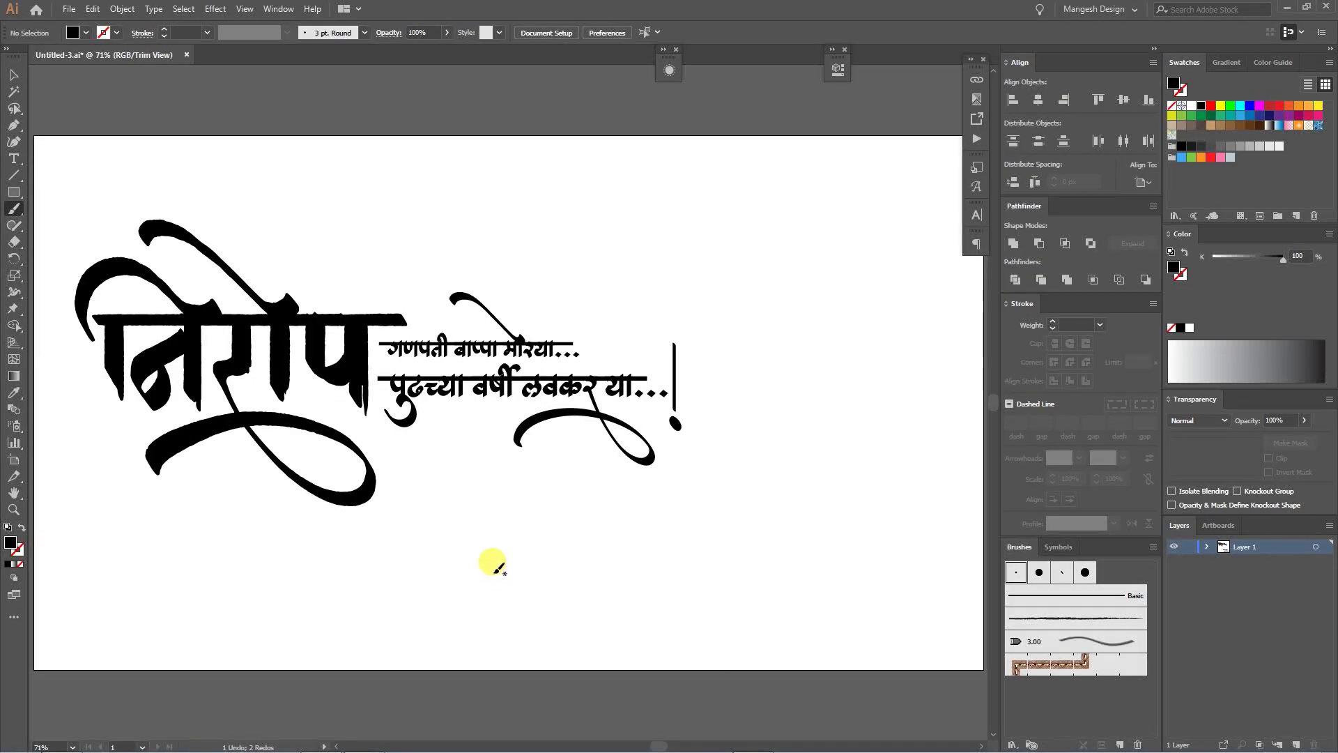
Handwrite "Thank you!" below the lettering composition with the 3 pt Round brush at a 1 pt stroke.
{"action": "left_click_drag", "start_coordinate": [500, 580], "coordinate": [501, 580]}
{"action": "left_click_drag", "start_coordinate": [490, 586], "coordinate": [487, 611]}
{"action": "left_click_drag", "start_coordinate": [497, 582], "coordinate": [506, 606]}
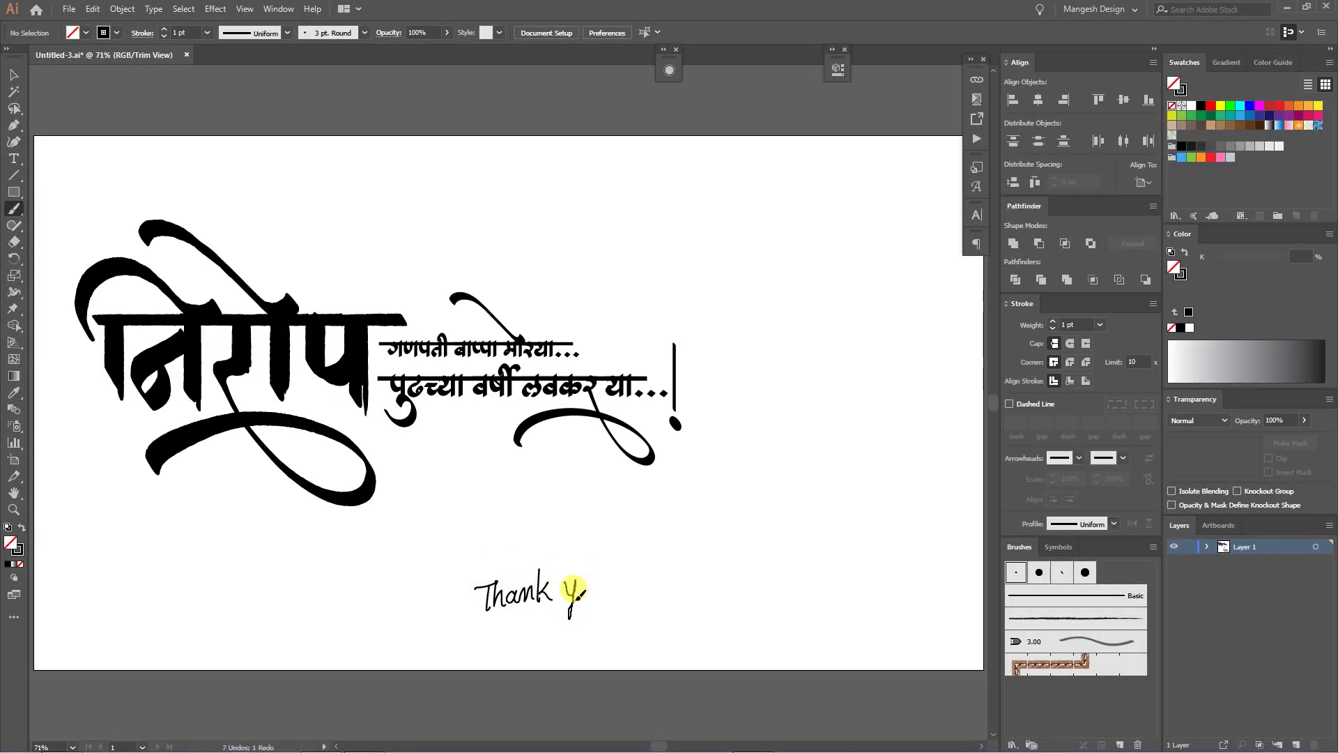
{"action": "left_click_drag", "start_coordinate": [615, 542], "coordinate": [613, 599]}
{"action": "left_click_drag", "start_coordinate": [613, 605], "coordinate": [613, 608]}
Handwrite "Like or Comment" beside the thank-you note, with the line "बहुत कम आते है दोस्तो" beneath it.
{"action": "left_click_drag", "start_coordinate": [750, 518], "coordinate": [759, 534]}
{"action": "left_click_drag", "start_coordinate": [755, 526], "coordinate": [760, 516]}
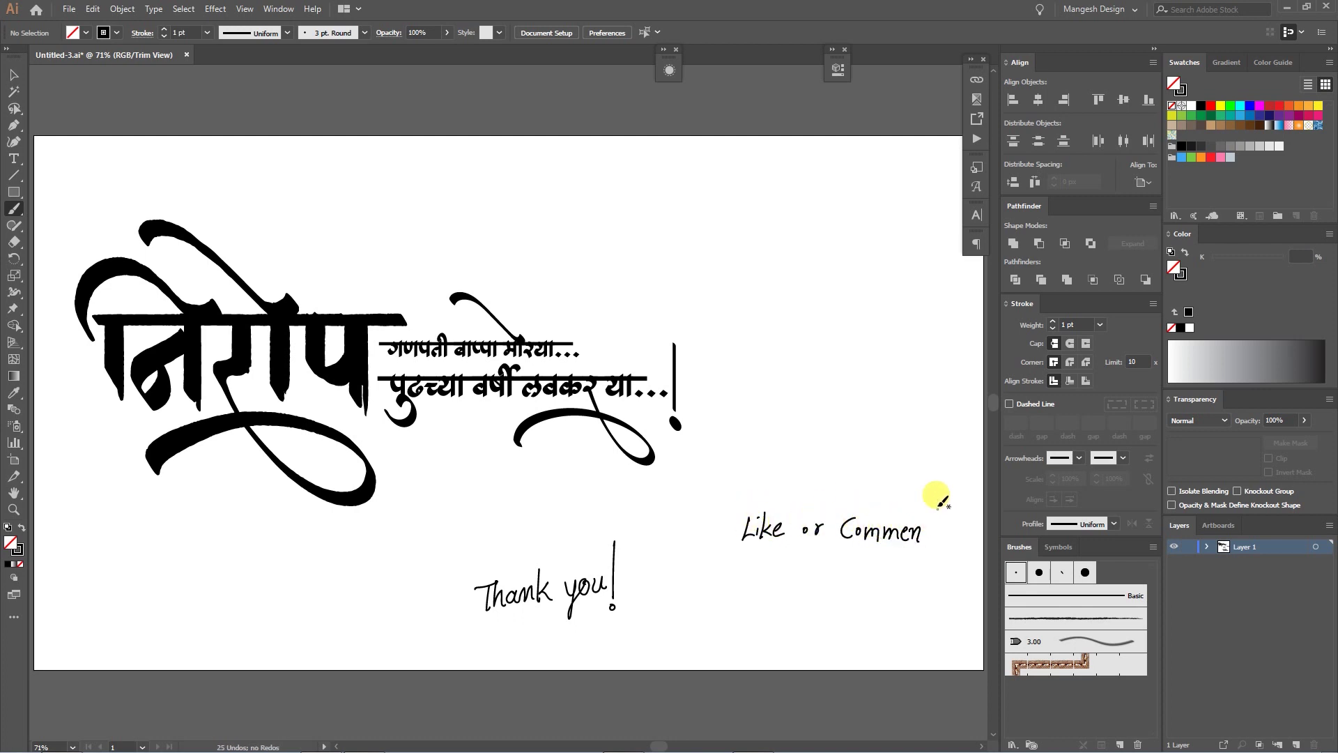
{"action": "left_click_drag", "start_coordinate": [835, 566], "coordinate": [841, 578]}
{"action": "left_click_drag", "start_coordinate": [851, 569], "coordinate": [869, 577]}
{"action": "left_click_drag", "start_coordinate": [875, 567], "coordinate": [881, 563]}
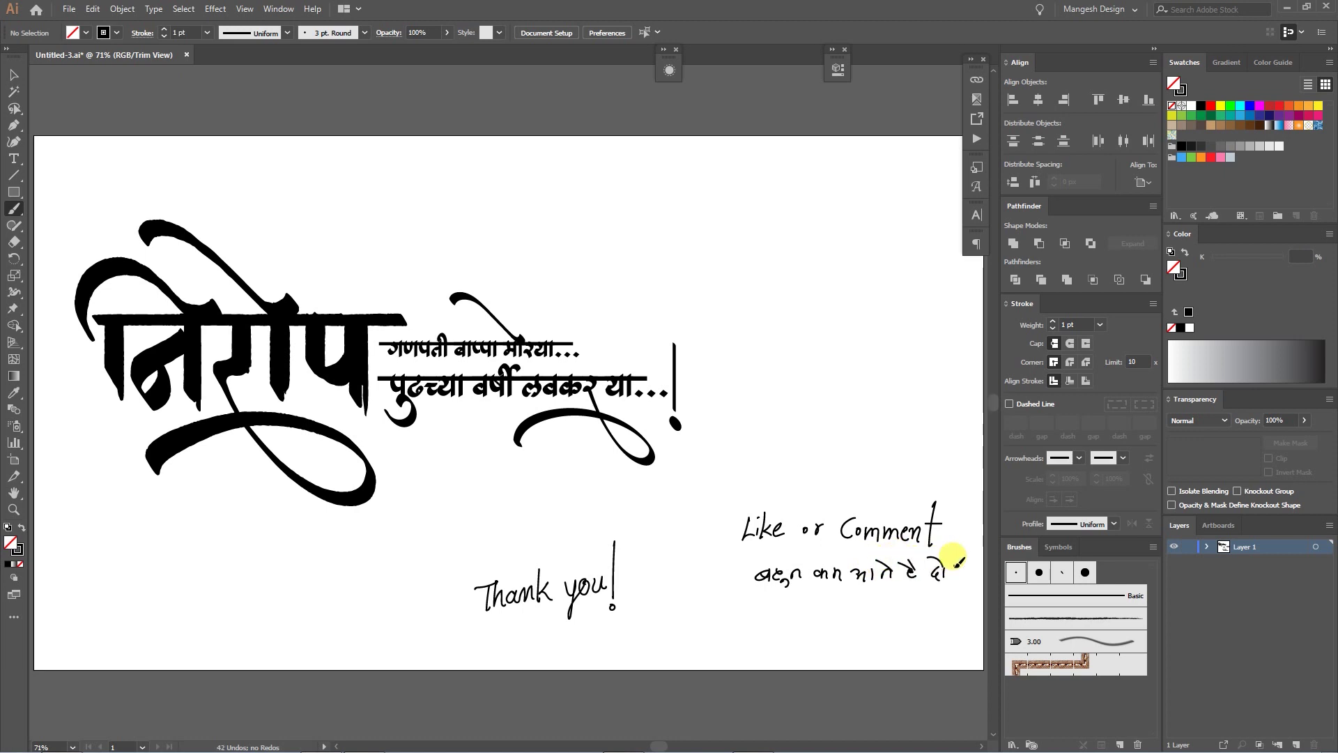
Handwrite "Please" under the Hindi line and draw a circled sad face beside it.
{"action": "left_click_drag", "start_coordinate": [821, 613], "coordinate": [831, 620]}
{"action": "mouse_move", "coordinate": [879, 605]}
{"action": "left_mouse_down"}
{"action": "mouse_move", "coordinate": [900, 613]}
{"action": "mouse_move", "coordinate": [883, 610]}
{"action": "left_mouse_up"}
{"action": "left_click_drag", "start_coordinate": [867, 624], "coordinate": [886, 622]}
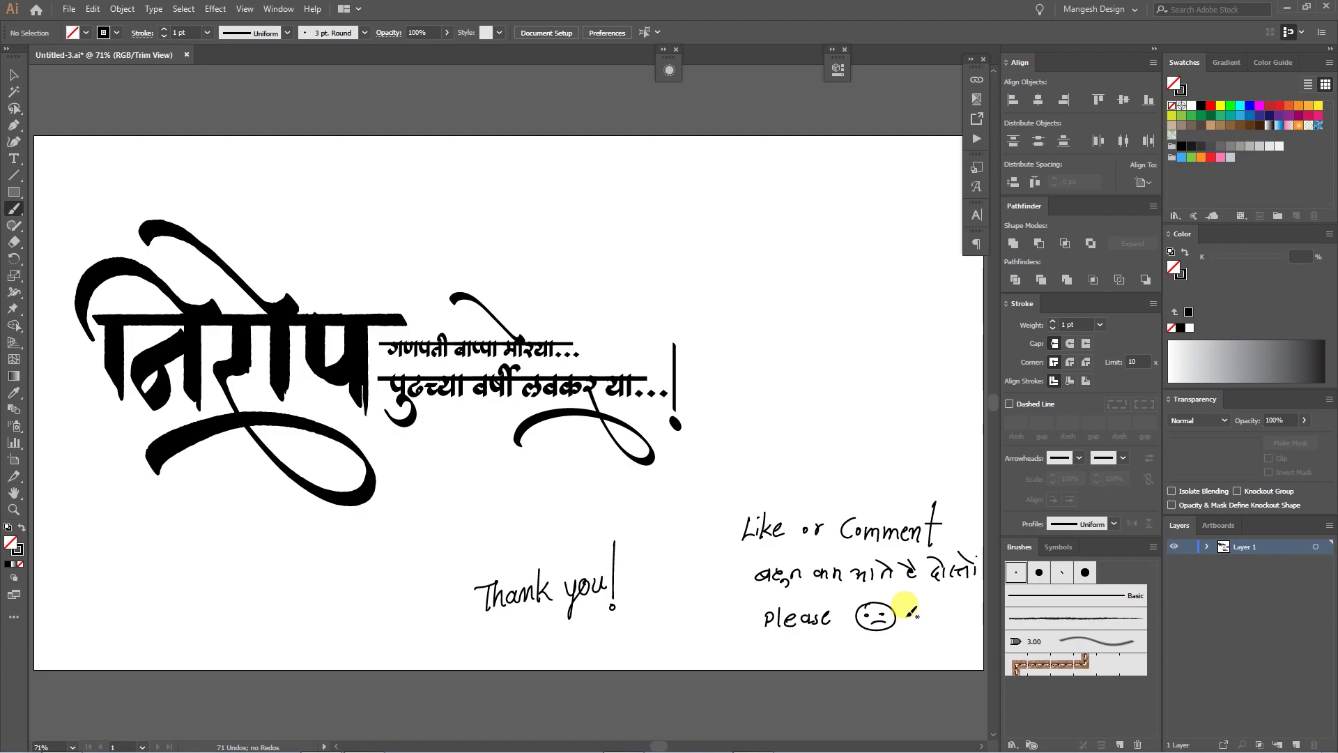